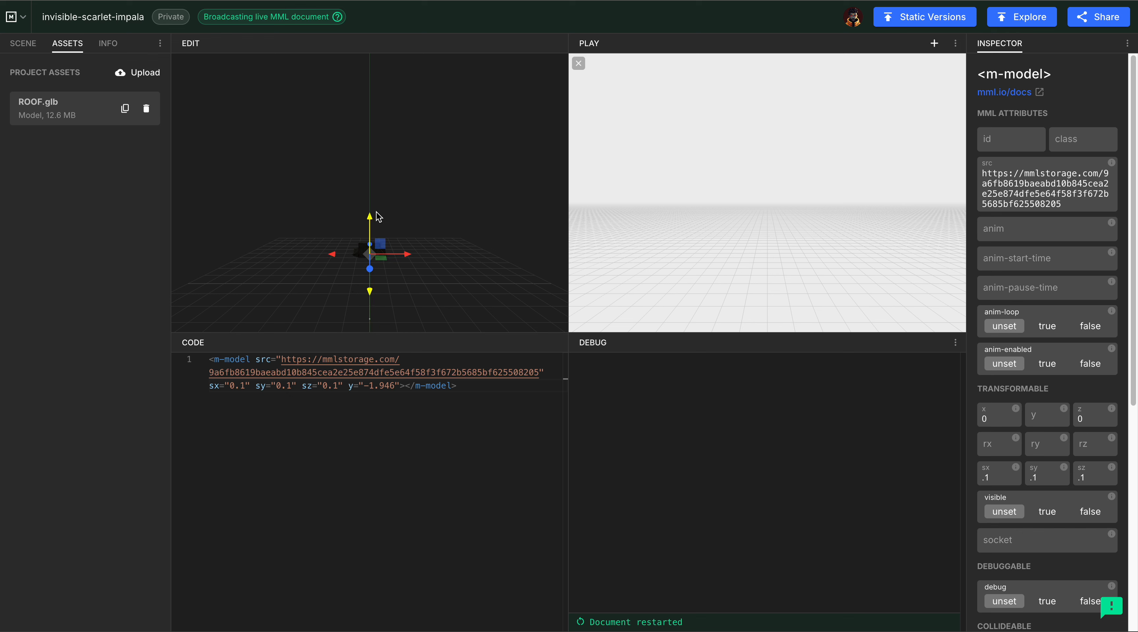
# Set the roof model's y position to 1.452 in the document
pyautogui.moveTo(393, 388); pyautogui.dragTo(343, 387)
pyautogui.click(376, 415)
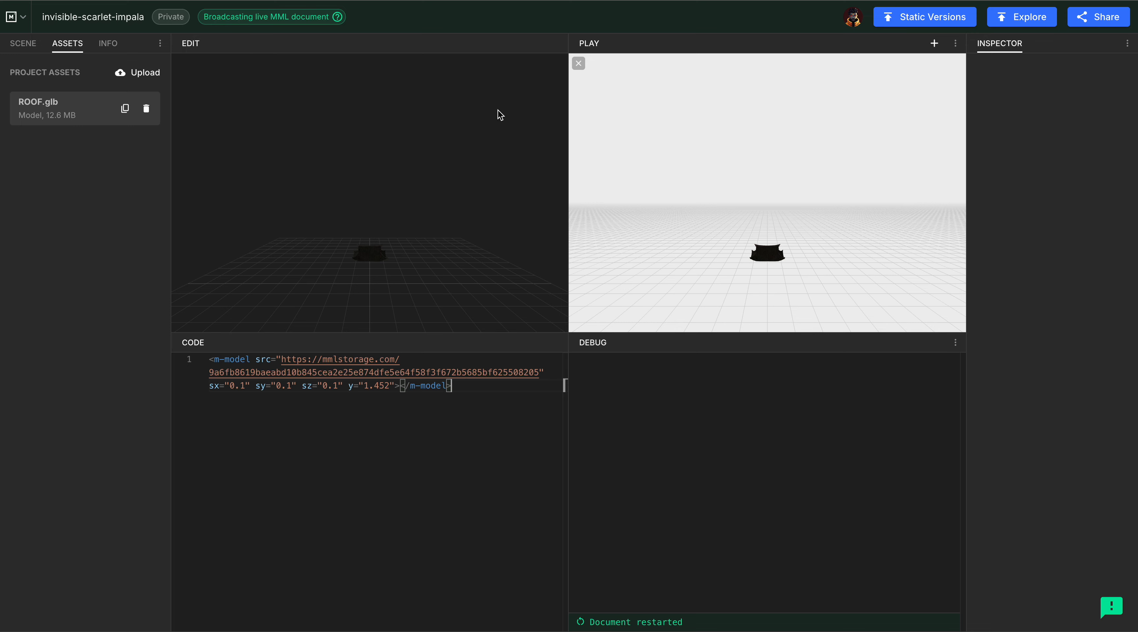
pyautogui.moveTo(465, 386); pyautogui.dragTo(204, 374)
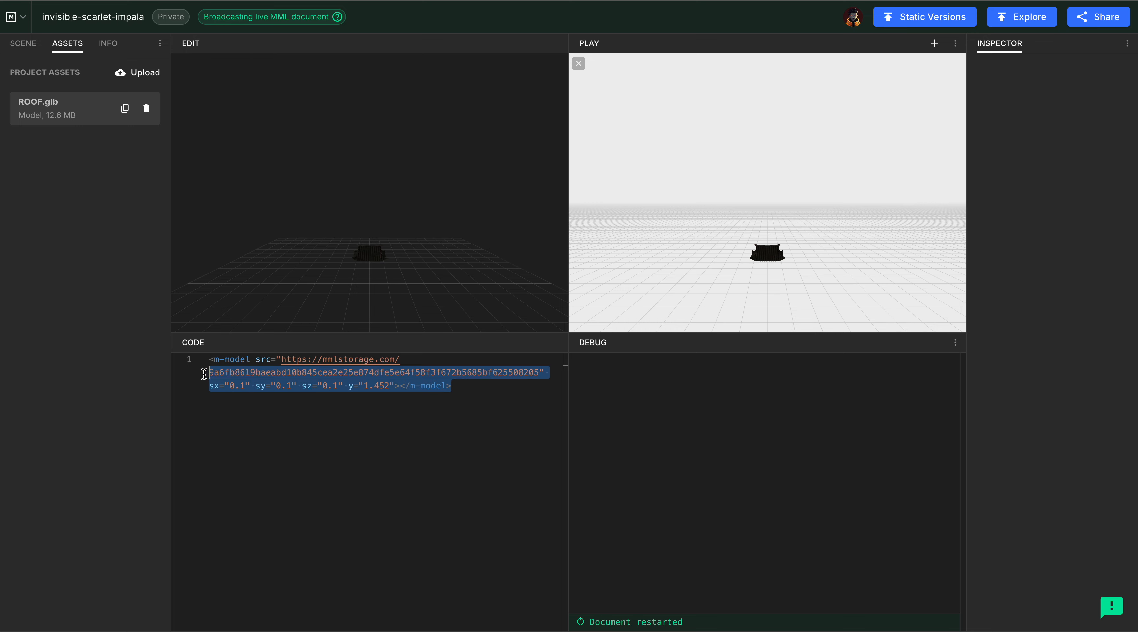
pyautogui.click(333, 470)
# Rename the project to ROOF
pyautogui.click(106, 46)
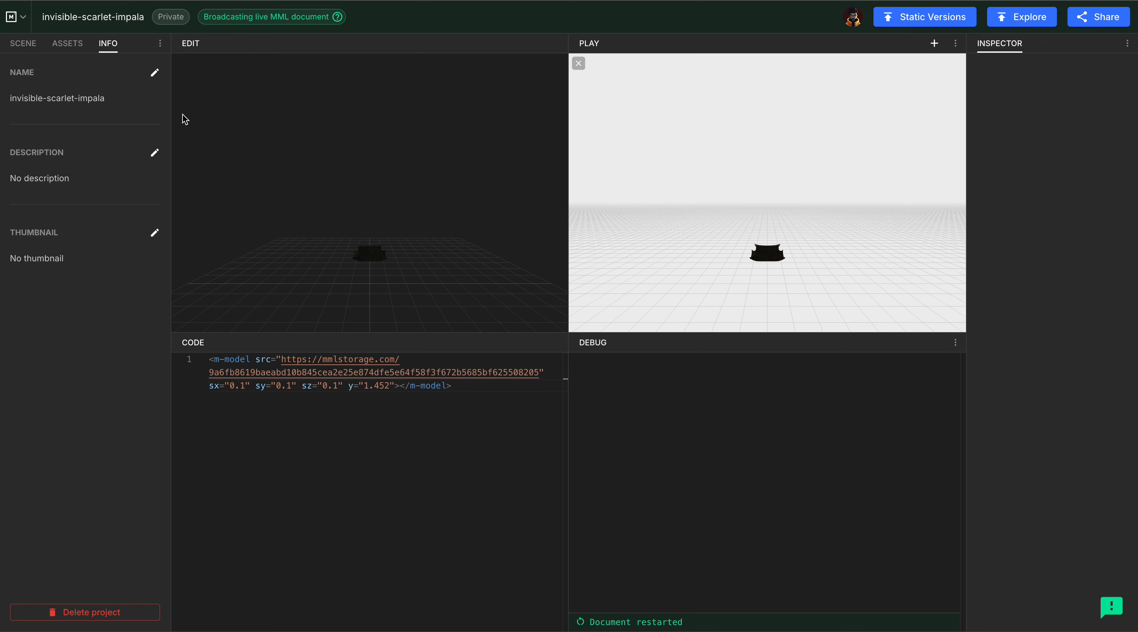
pyautogui.click(153, 82)
pyautogui.moveTo(504, 314); pyautogui.dragTo(324, 321)
pyautogui.write('ROOF')
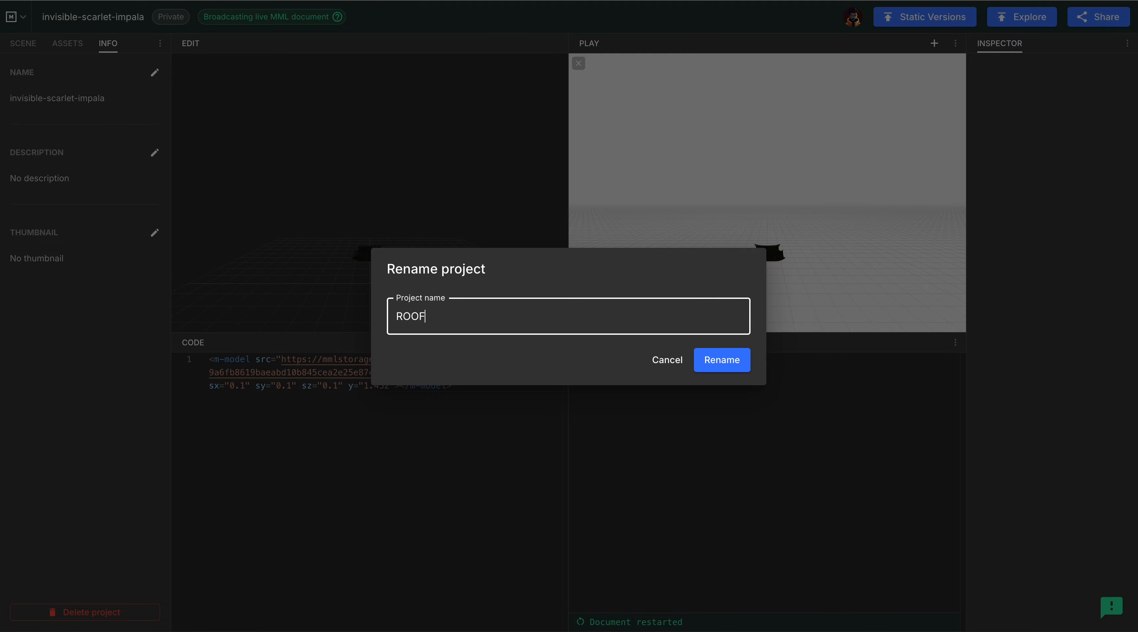
pyautogui.press('super+a')
pyautogui.click(729, 360)
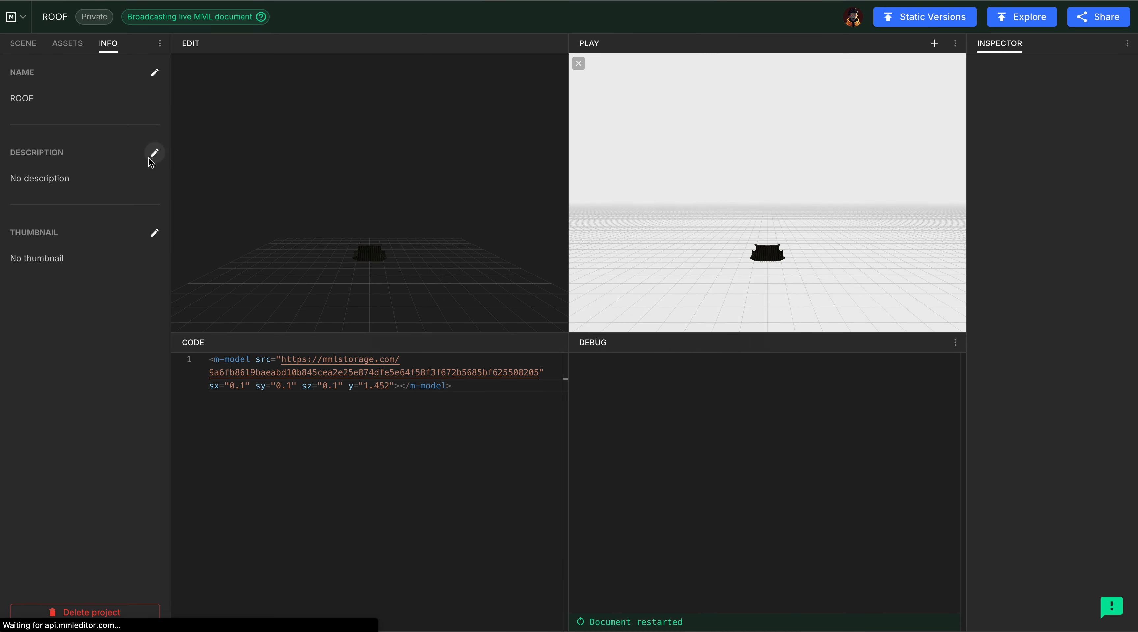
# Update the project description to ROOF
pyautogui.click(154, 153)
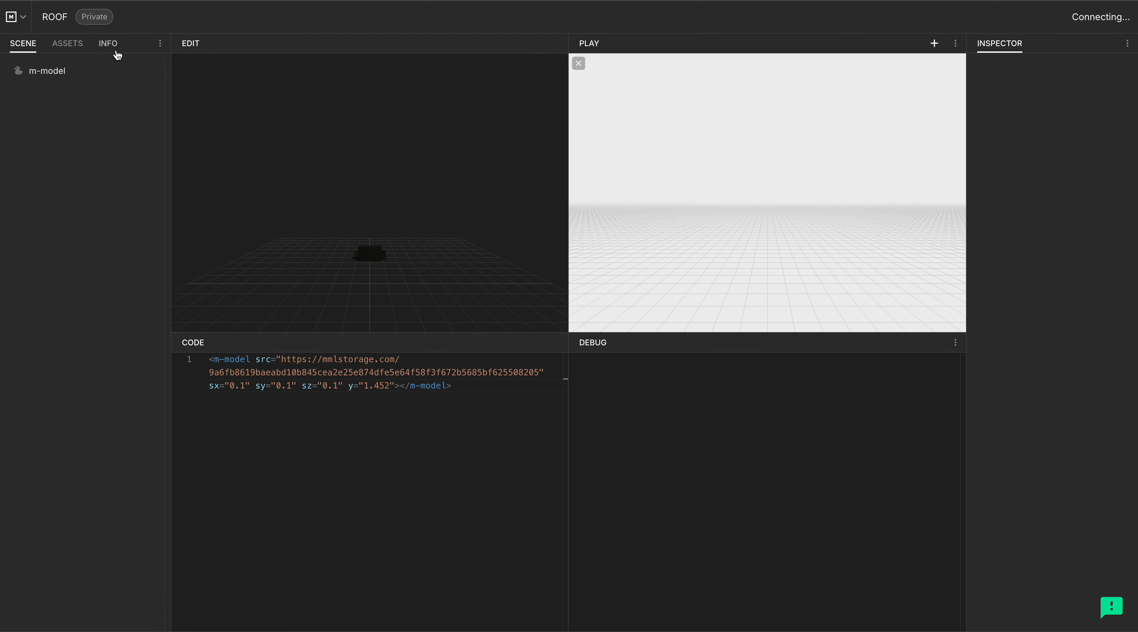
pyautogui.click(112, 45)
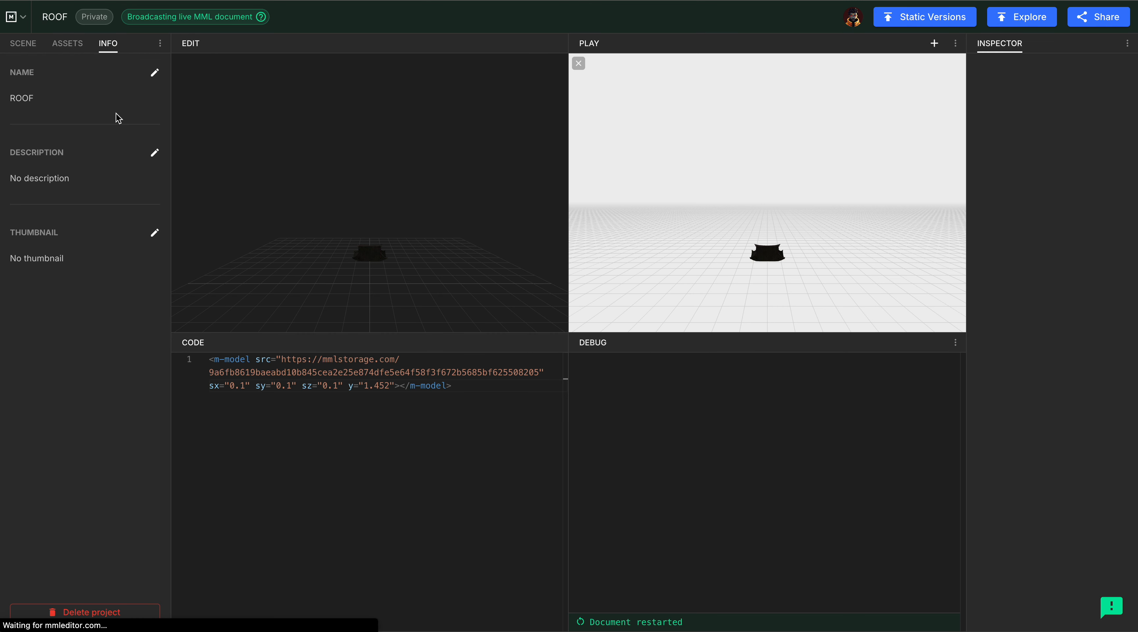
pyautogui.click(154, 152)
pyautogui.write('ROOF')
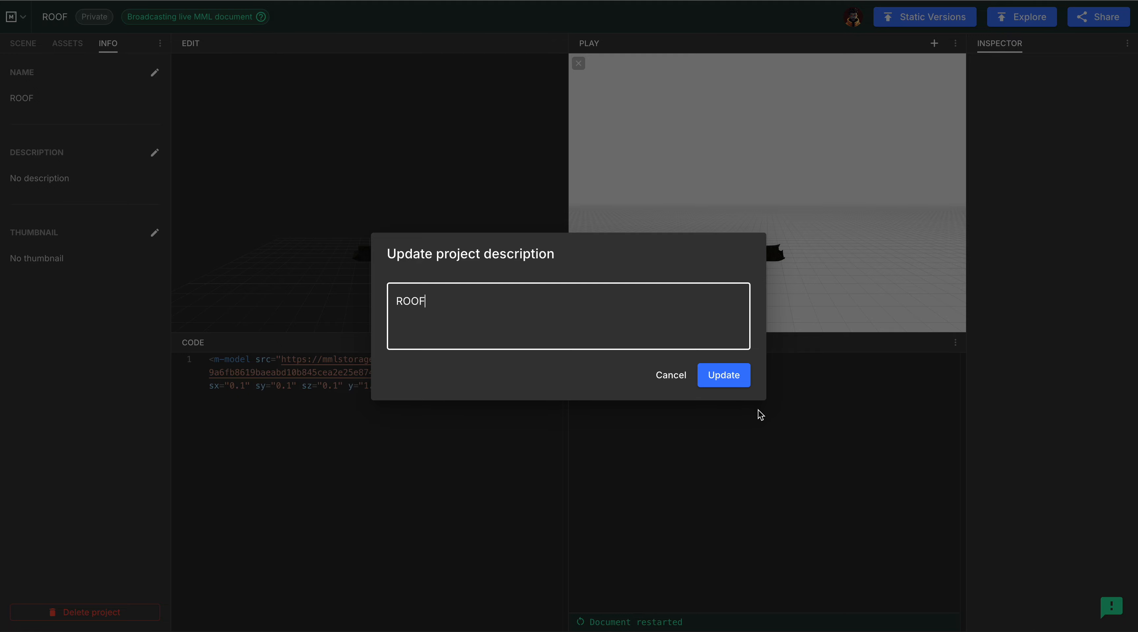
pyautogui.click(735, 381)
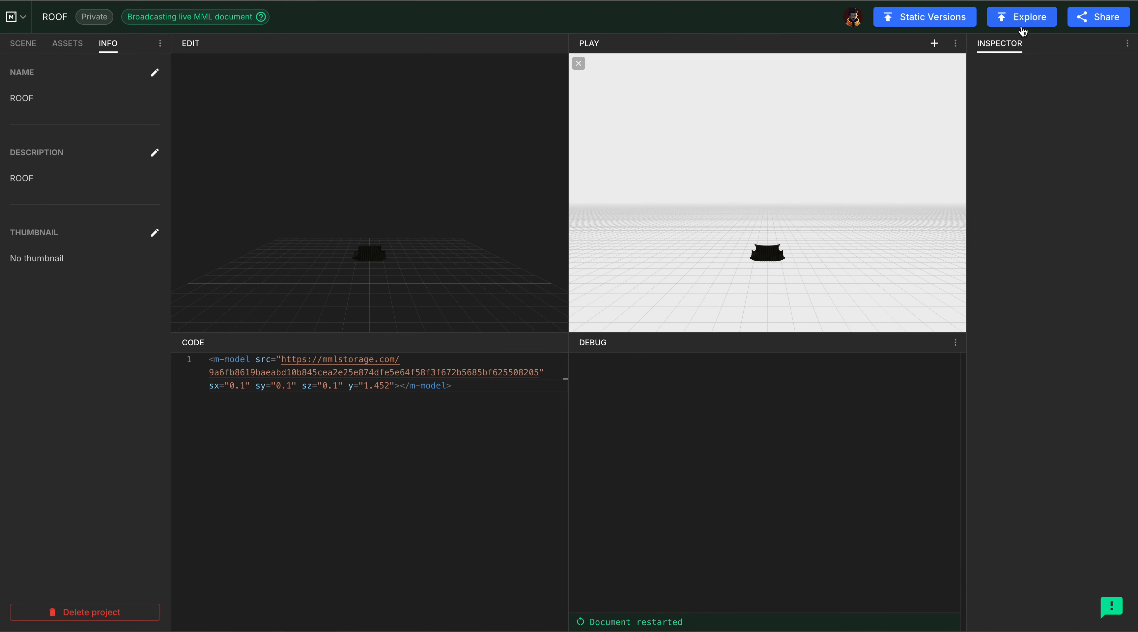
# Publish the current document as a new static version
pyautogui.click(925, 22)
pyautogui.click(425, 334)
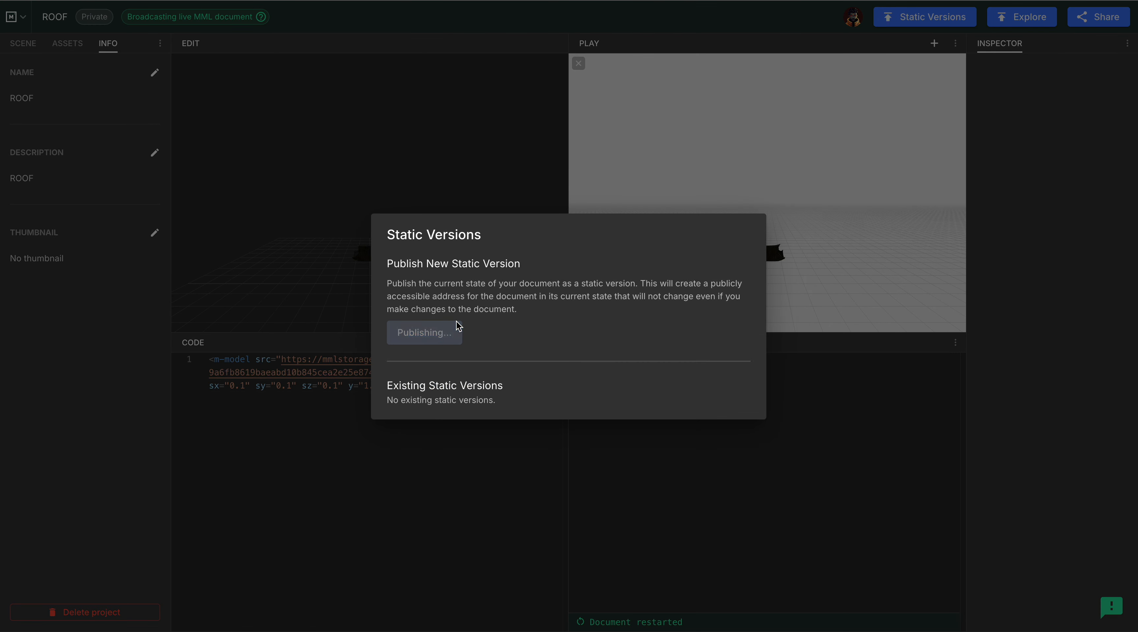
pyautogui.click(1026, 112)
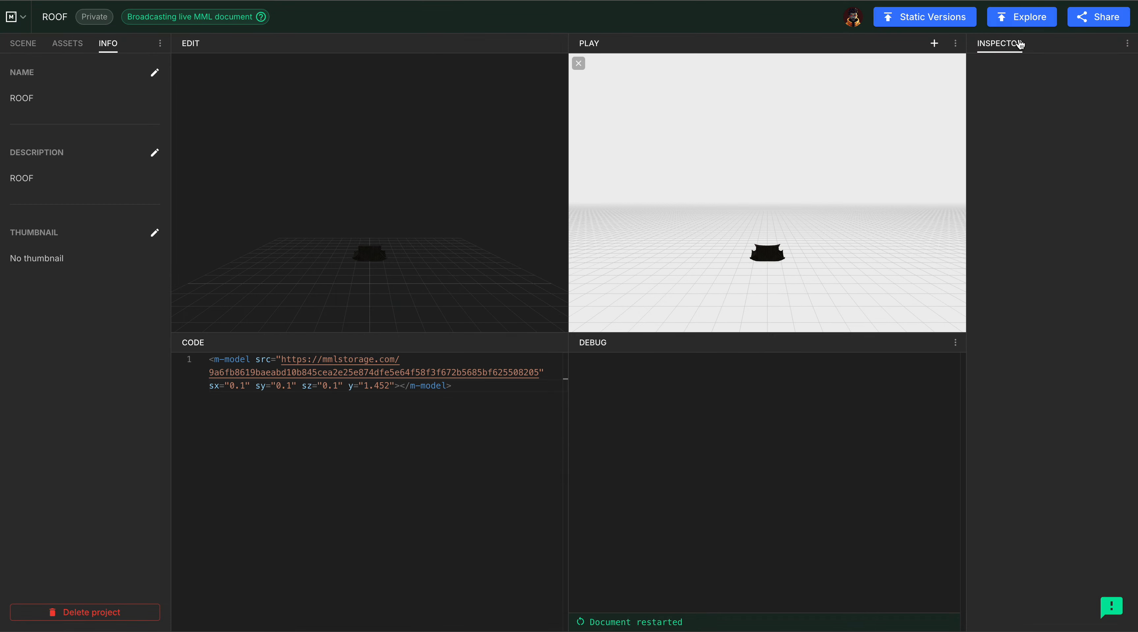
# Publish the ROOF project to the MML Explore page, confirming ownership and the CC0 1.0 Universal license
pyautogui.click(1020, 17)
pyautogui.click(422, 314)
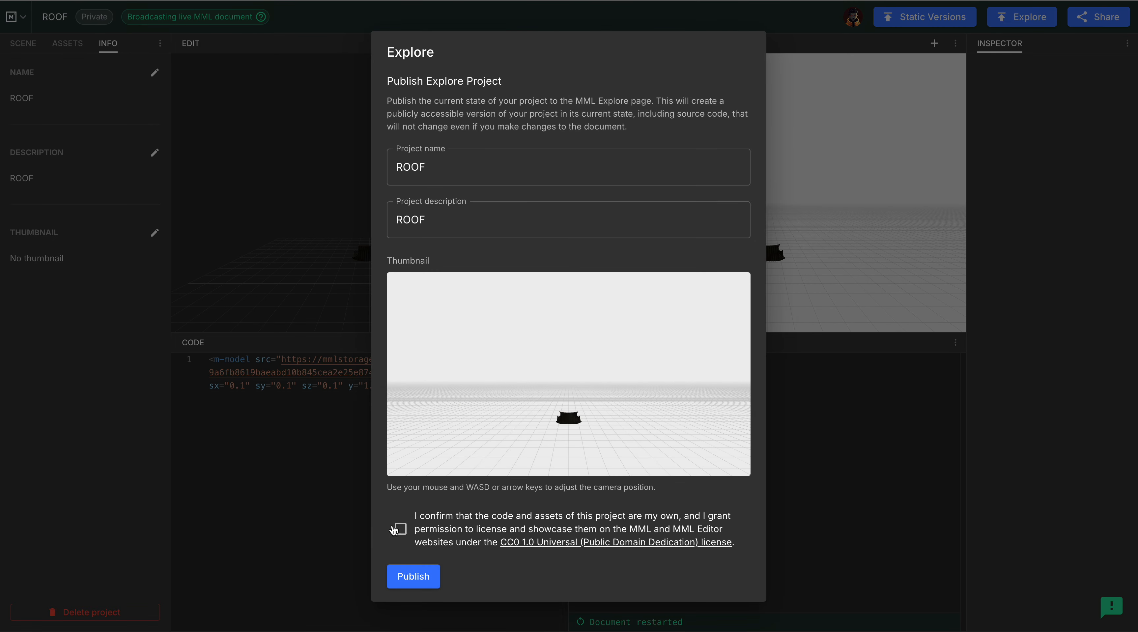
pyautogui.click(401, 534)
pyautogui.click(413, 577)
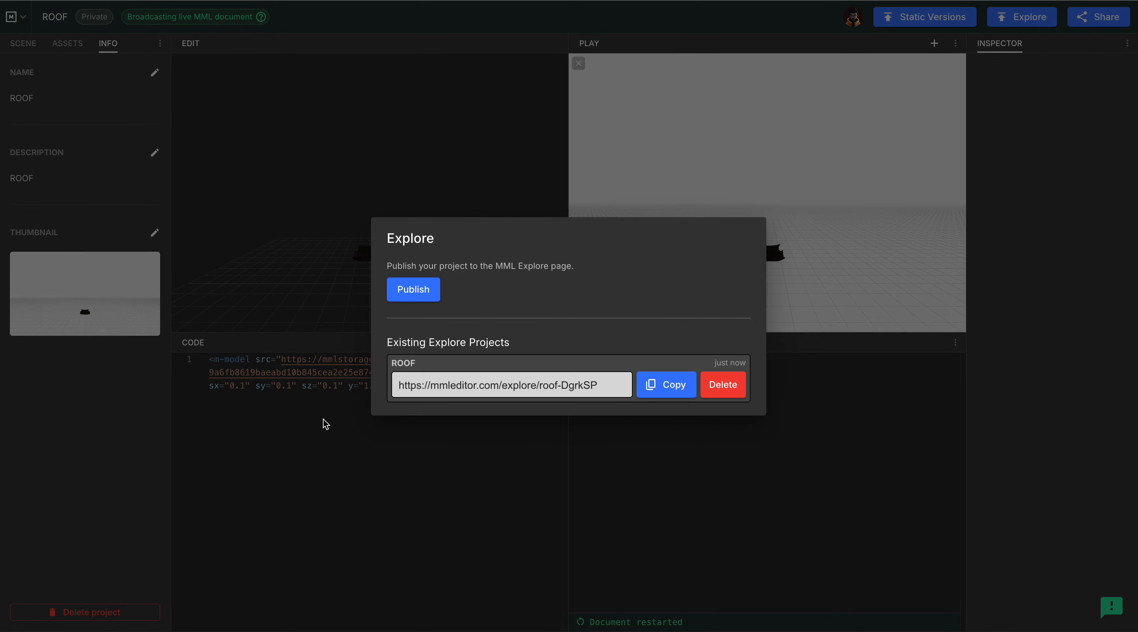
pyautogui.click(392, 463)
# Copy the complete roof m-model code, switch to Natrix and paste it above the WALL LEFT block in the Parcel Editor
pyautogui.moveTo(465, 389); pyautogui.dragTo(191, 361)
pyautogui.hotkey('ctrl', 'c')
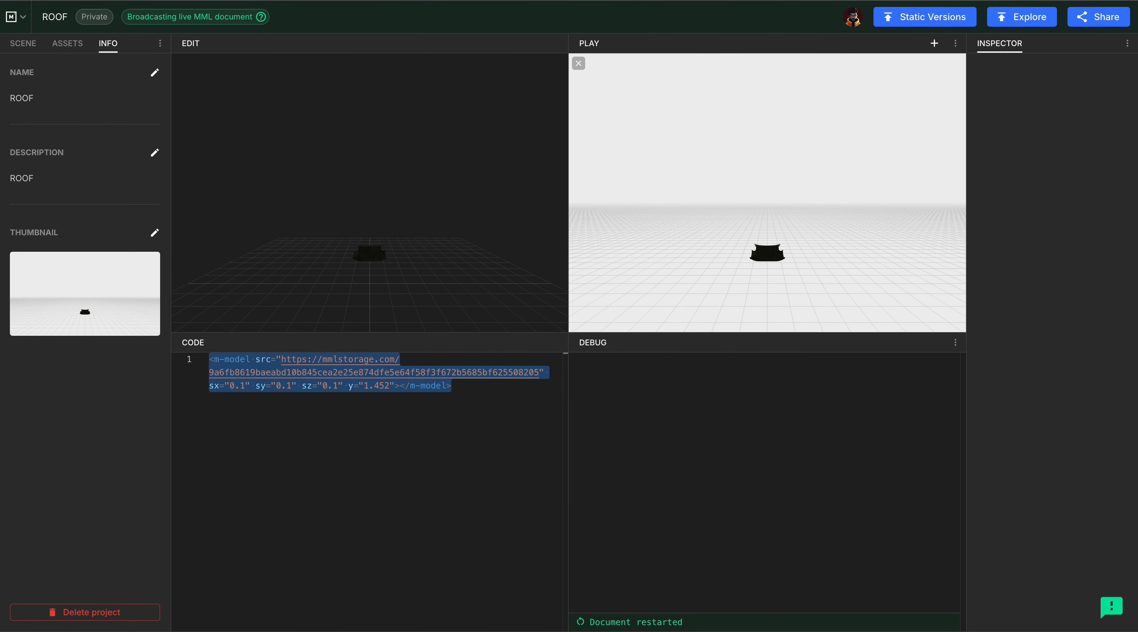
pyautogui.hotkey('ctrl', 'Tab')
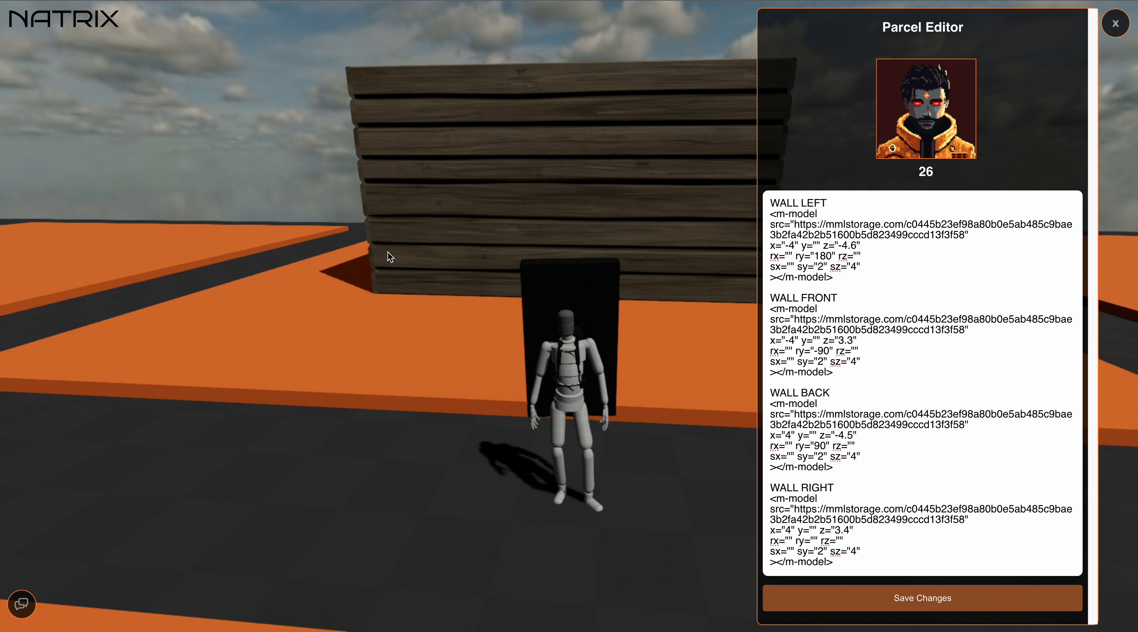
pyautogui.click(769, 204)
pyautogui.press('Return')
pyautogui.press('Return')
pyautogui.press('Up')
pyautogui.press('Up')
pyautogui.hotkey('ctrl', 'v')
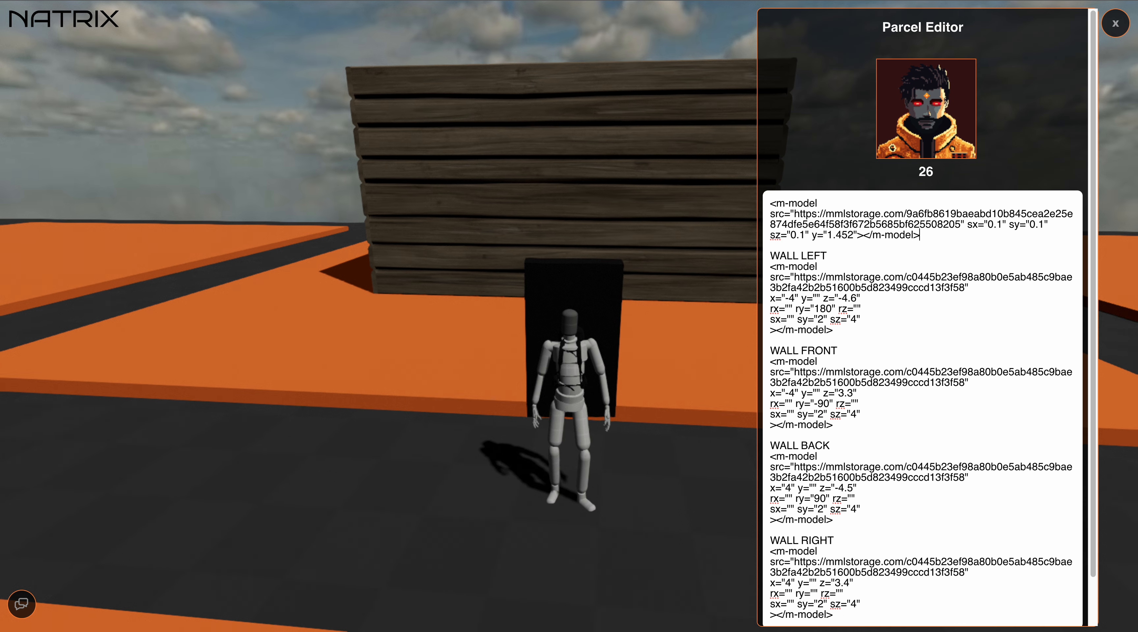
# Add the label ROOF on its own line above the pasted m-model code
pyautogui.click(771, 208)
pyautogui.press('Return')
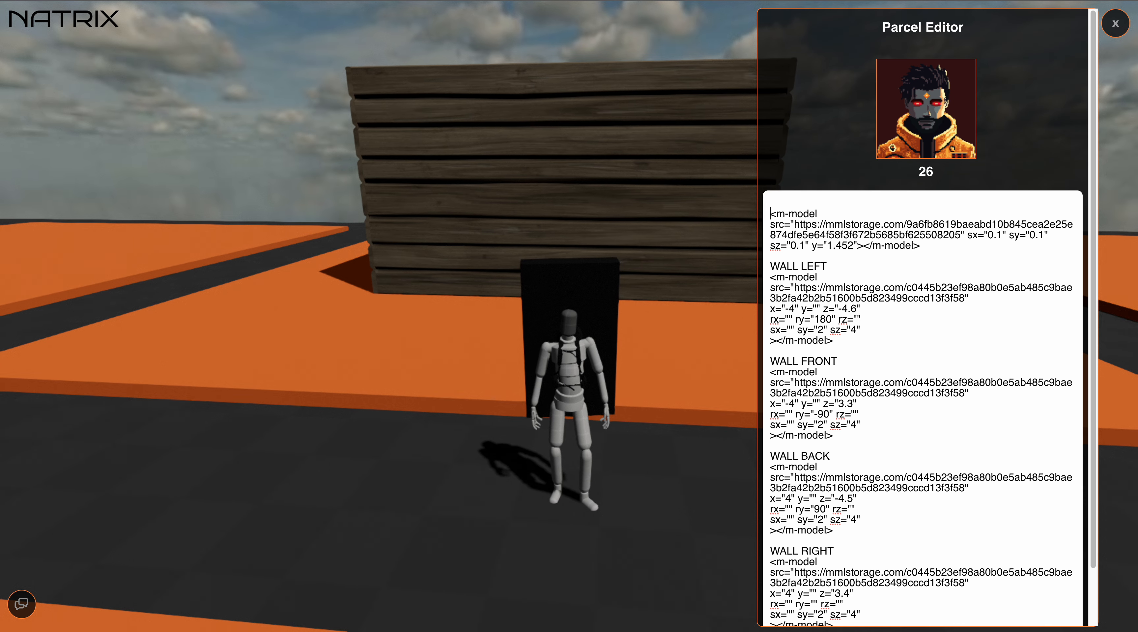
pyautogui.write('ROOF')
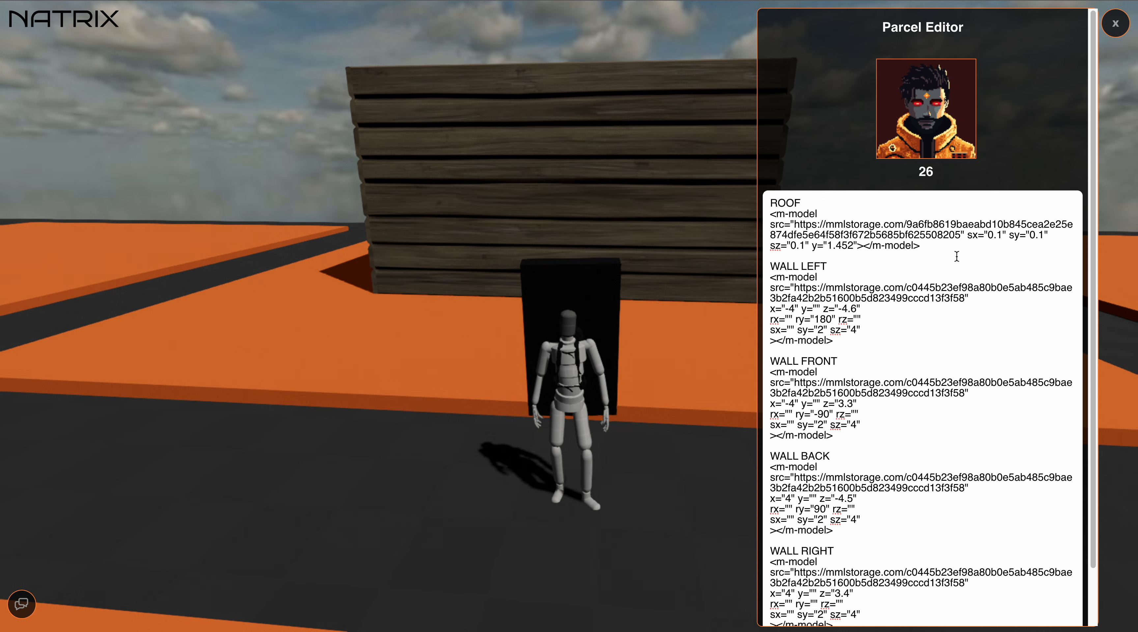
# Replace the roof's y value with 3 and view the house walls from outside
pyautogui.click(957, 256)
pyautogui.moveTo(828, 251); pyautogui.dragTo(853, 249)
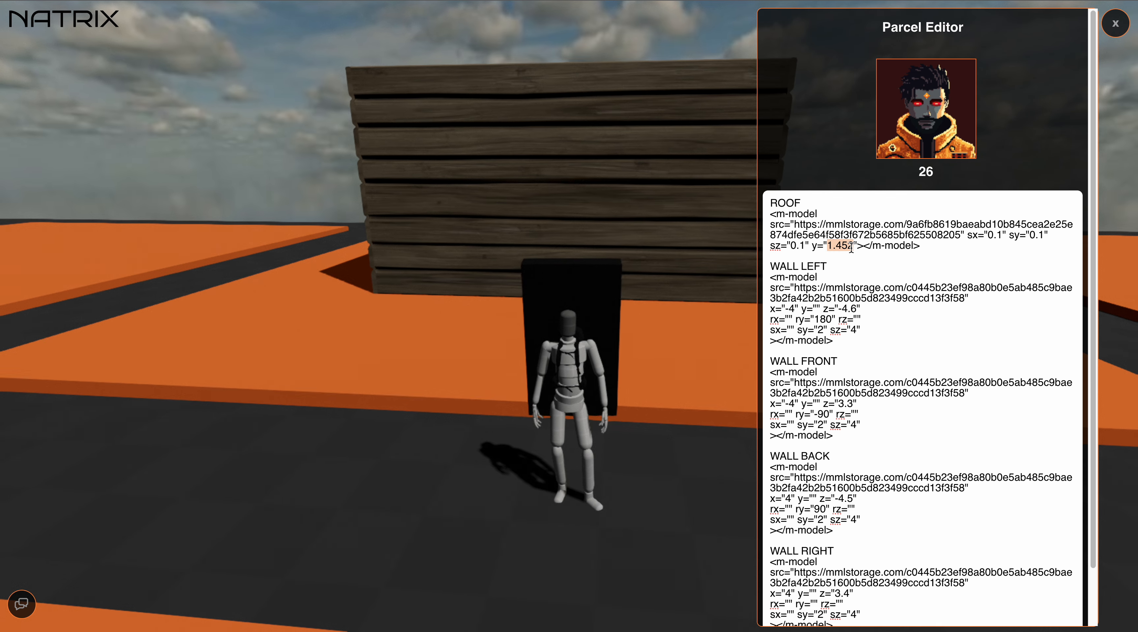
pyautogui.press('BackSpace')
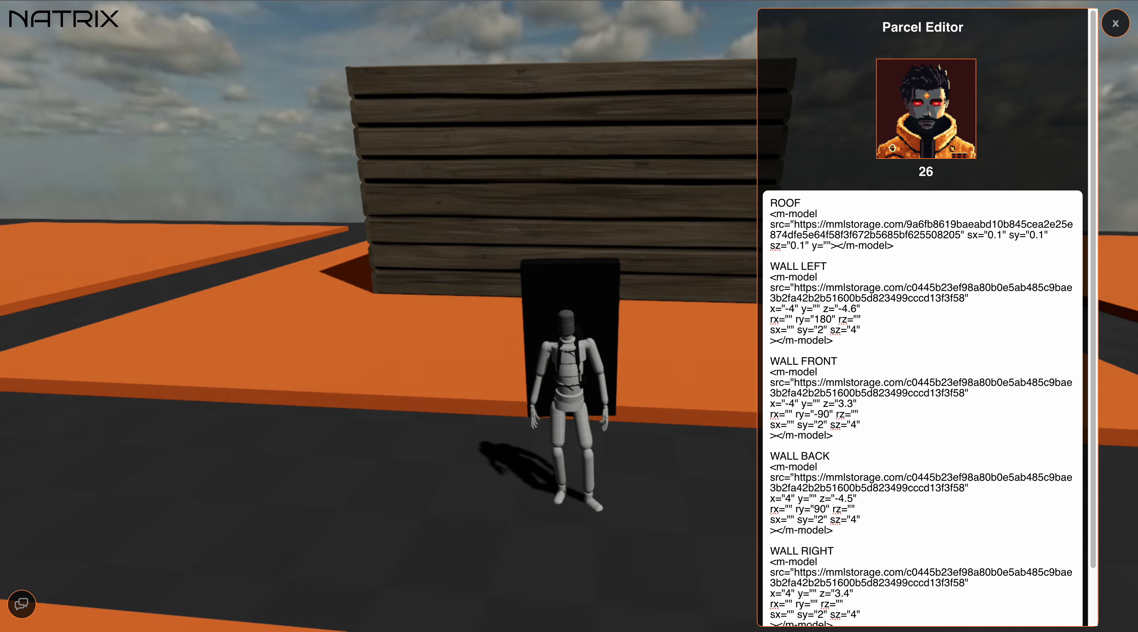
pyautogui.press('w')
pyautogui.moveTo(678, 203); pyautogui.dragTo(608, 253)
pyautogui.press('space')
pyautogui.press('space')
pyautogui.press('space')
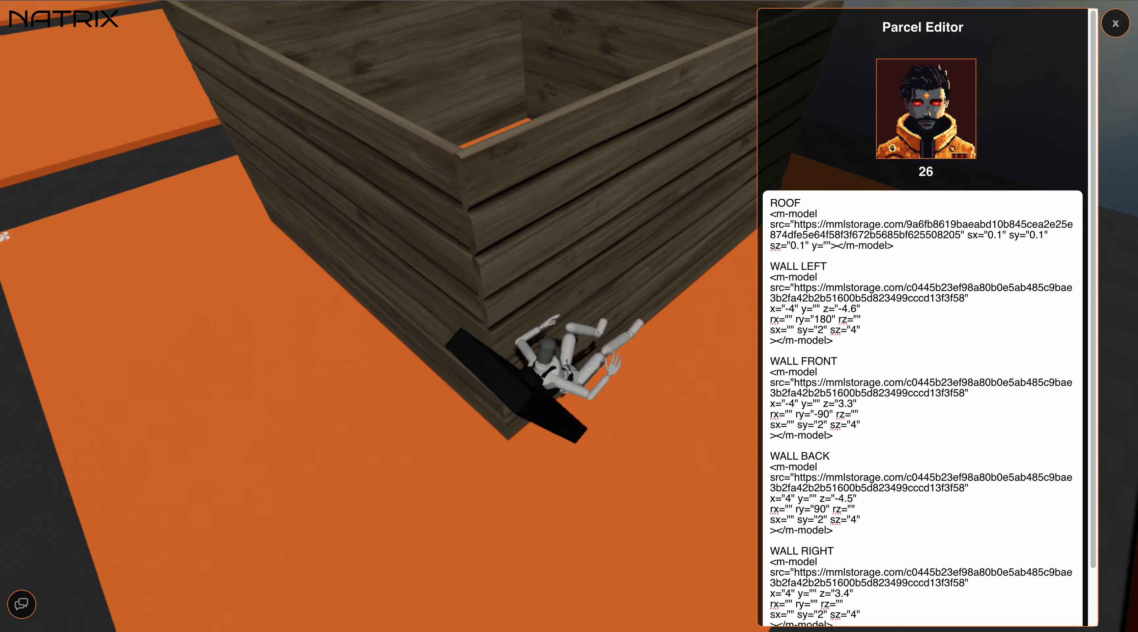
pyautogui.press('w')
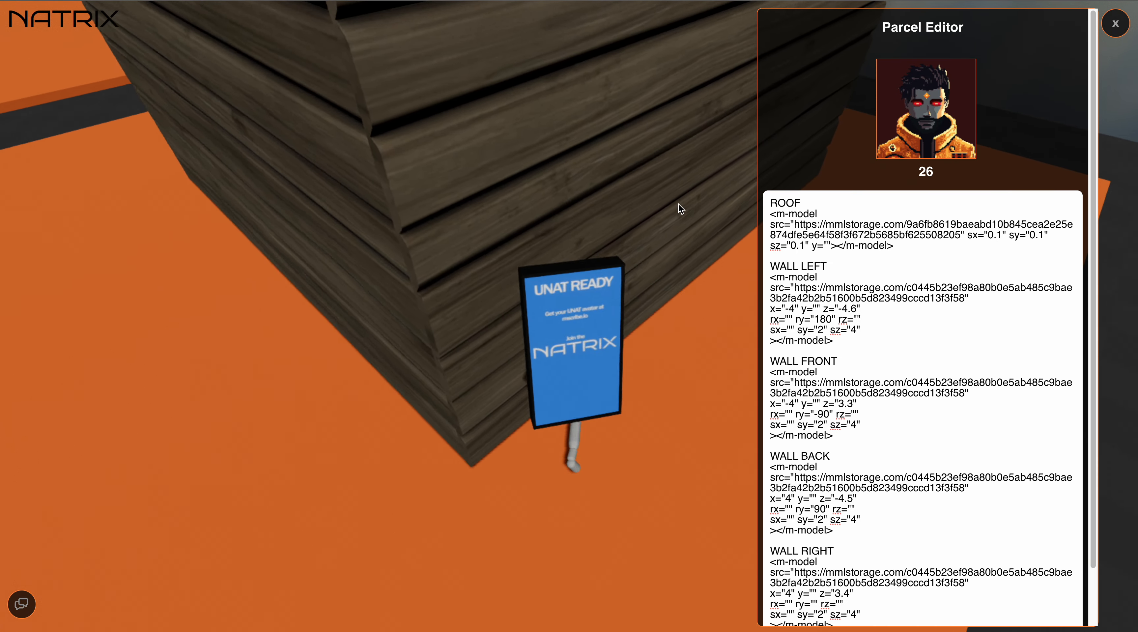
pyautogui.click(832, 246)
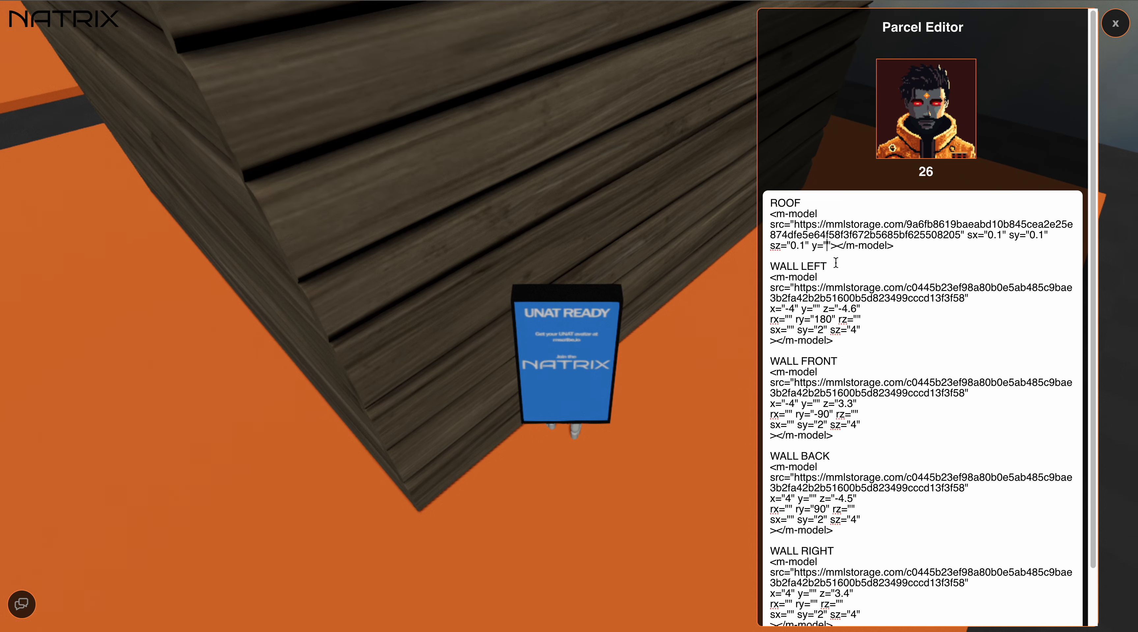
pyautogui.write('3')
pyautogui.press('s')
pyautogui.moveTo(644, 160); pyautogui.dragTo(743, 128)
pyautogui.press('w')
pyautogui.click(836, 247)
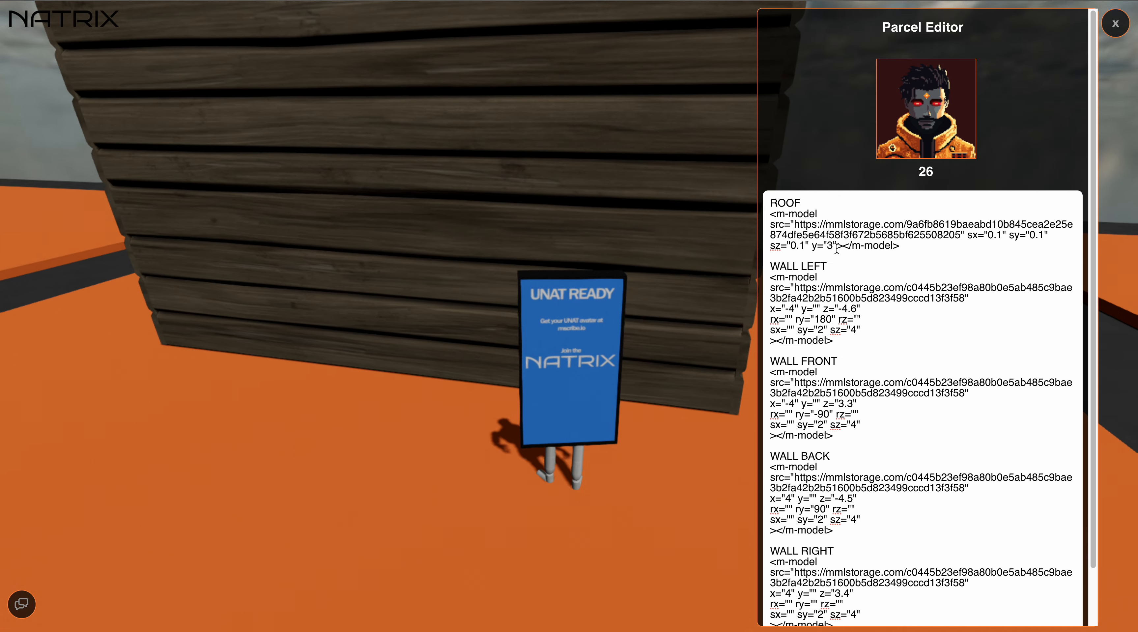
# Set the roof's y value to 6 so it sits above the walls
pyautogui.moveTo(649, 175); pyautogui.dragTo(694, 195)
pyautogui.press('space')
pyautogui.press('space')
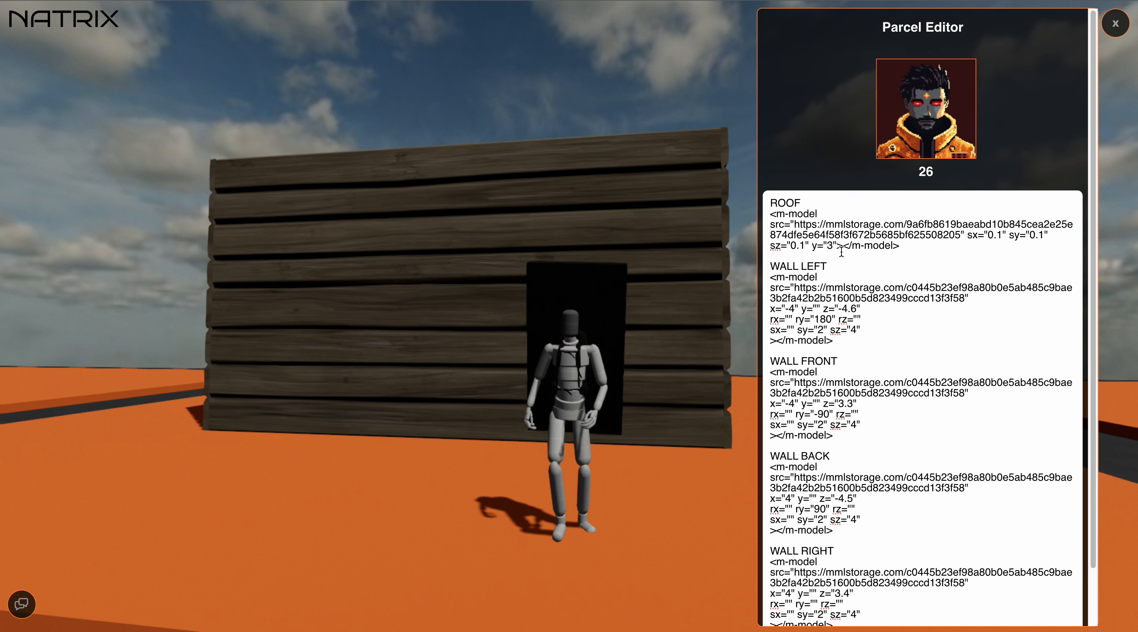
pyautogui.press('BackSpace')
pyautogui.write('5')
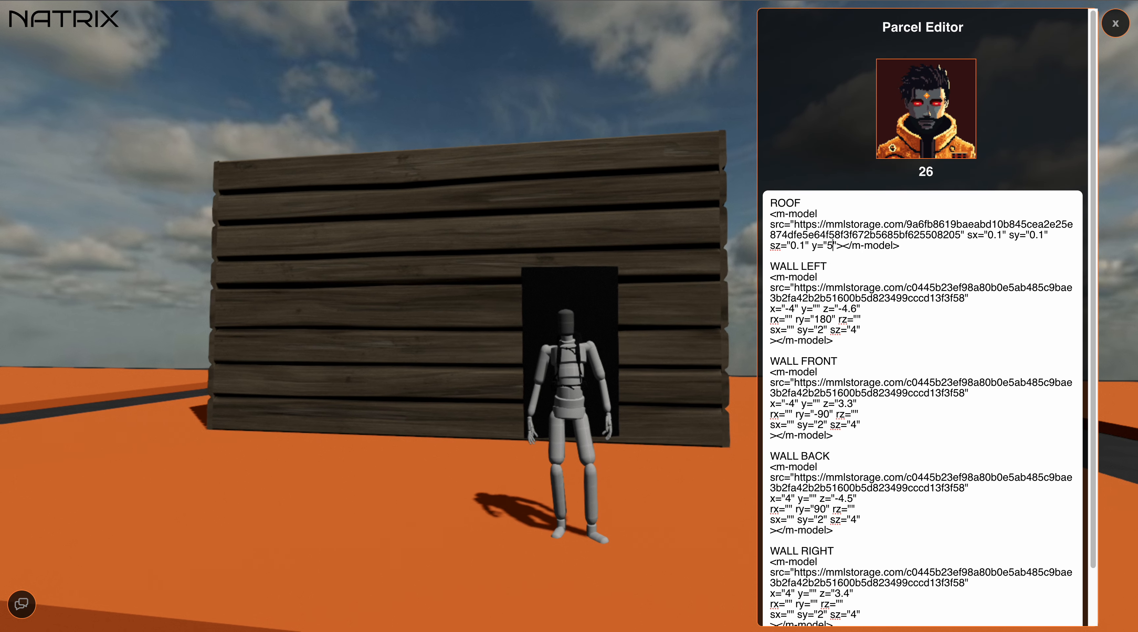
pyautogui.press('BackSpace')
pyautogui.write('6')
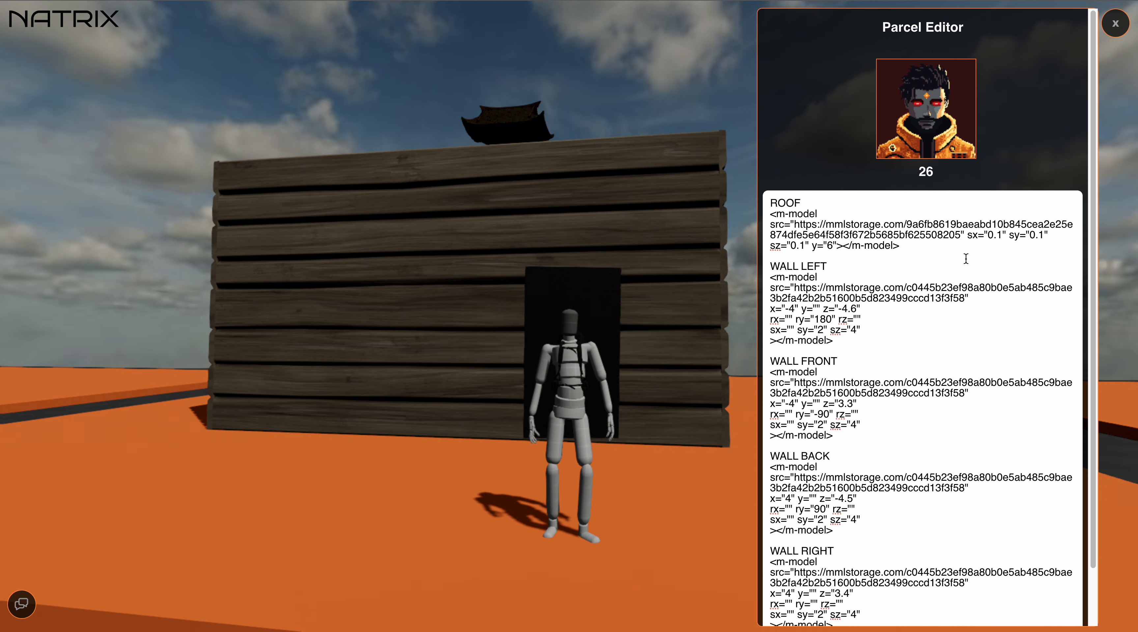
# Scale the roof to 0.7 on all three axes by setting sx, sy and sz
pyautogui.press('s')
pyautogui.moveTo(641, 217)
pyautogui.mouseDown()
pyautogui.moveTo(639, 241)
pyautogui.moveTo(631, 234)
pyautogui.mouseUp()
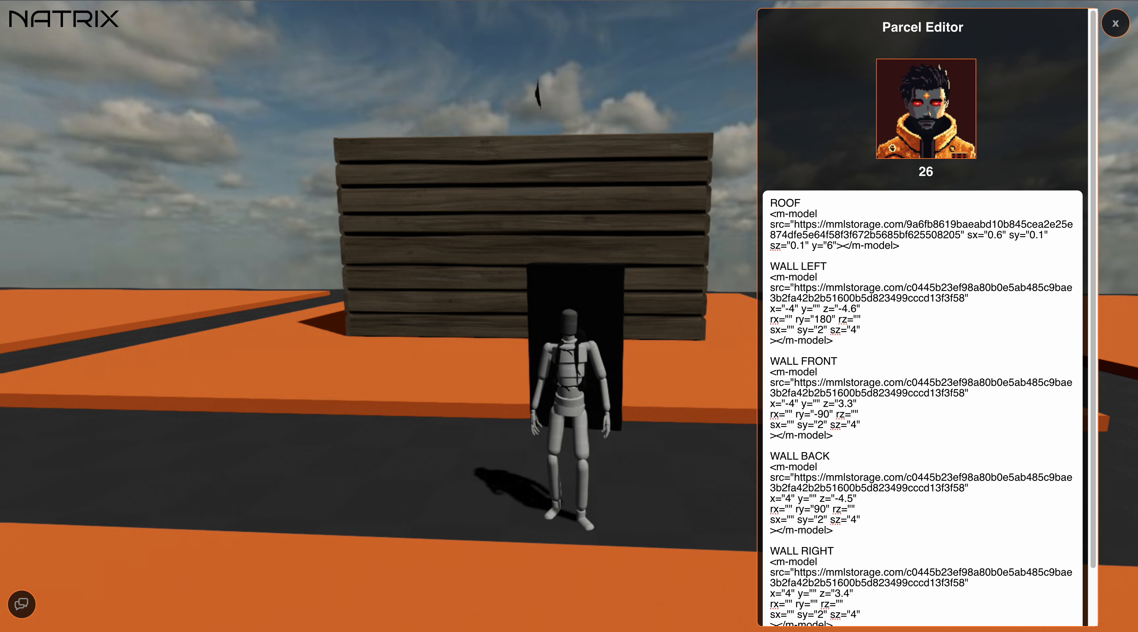
pyautogui.press('BackSpace')
pyautogui.write('7')
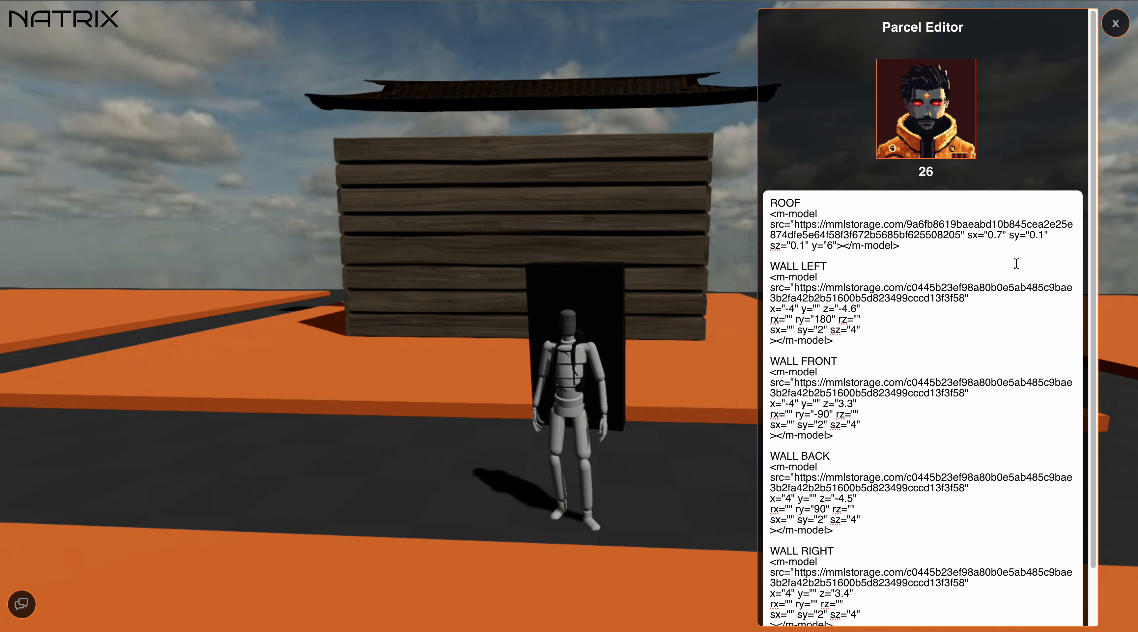
pyautogui.click(1046, 236)
pyautogui.press('BackSpace')
pyautogui.write('7')
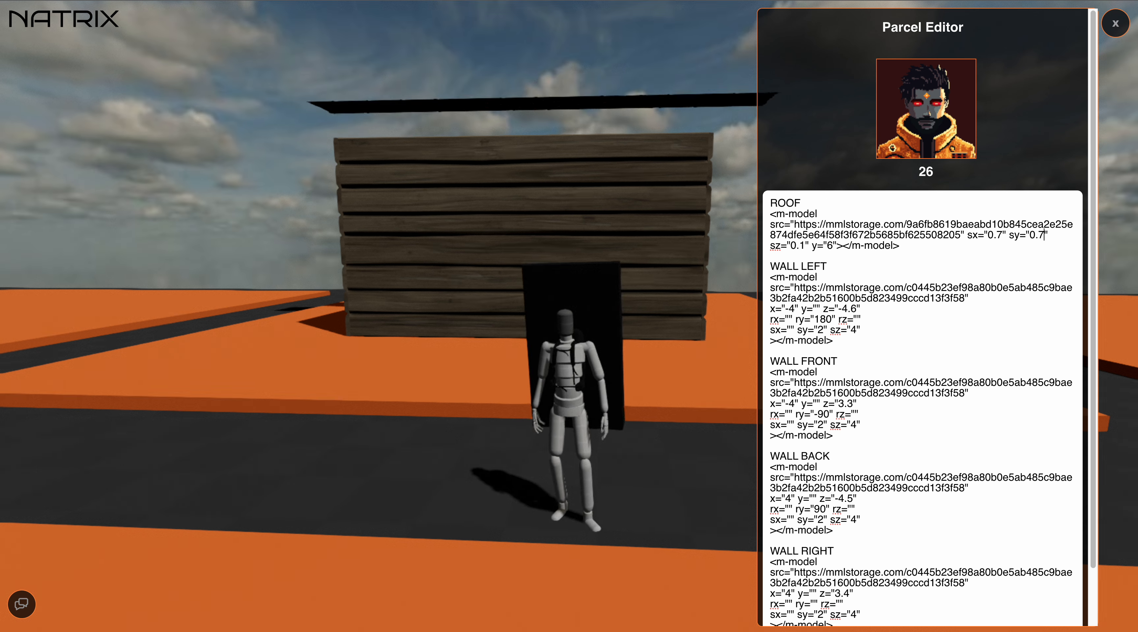
pyautogui.click(805, 246)
pyautogui.press('BackSpace')
pyautogui.write('7')
# Walk around the house to check the roof's fit and set its sz scale to 0.9
pyautogui.moveTo(596, 223); pyautogui.dragTo(296, 208)
pyautogui.press('w')
pyautogui.press('d')
pyautogui.press('s')
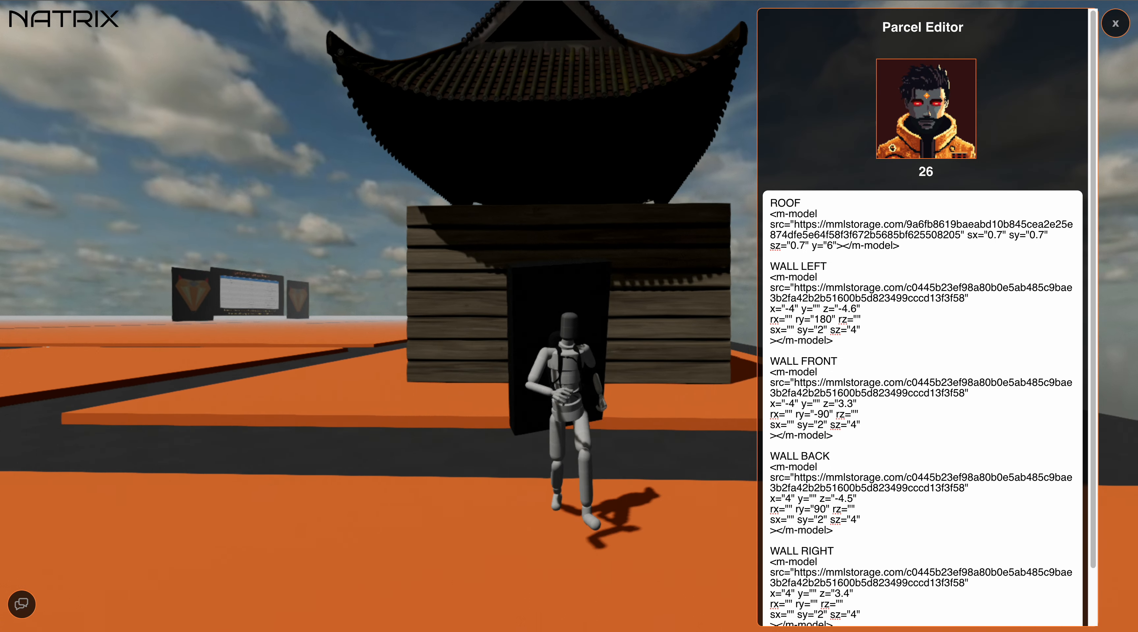
pyautogui.press('w')
pyautogui.press('w')
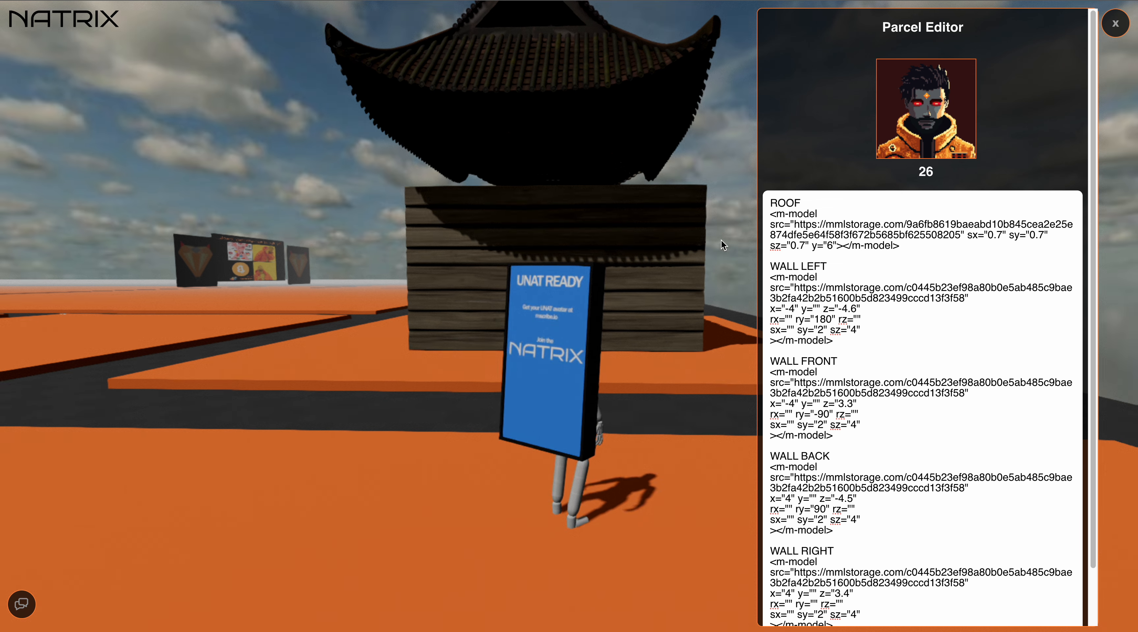
pyautogui.click(806, 244)
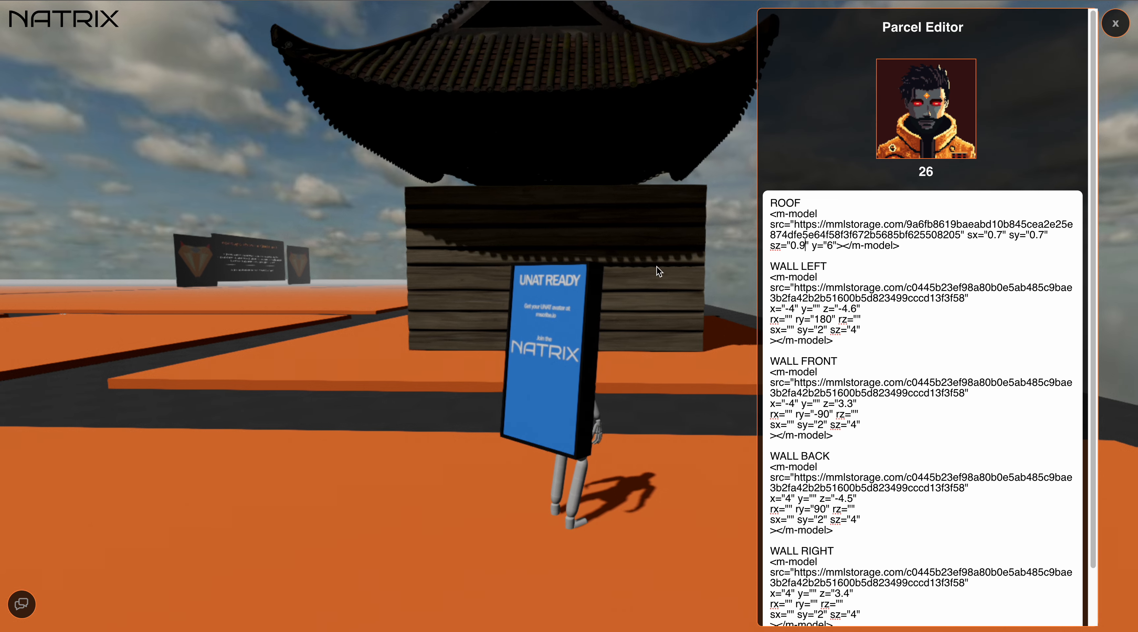
pyautogui.moveTo(656, 266); pyautogui.dragTo(656, 255)
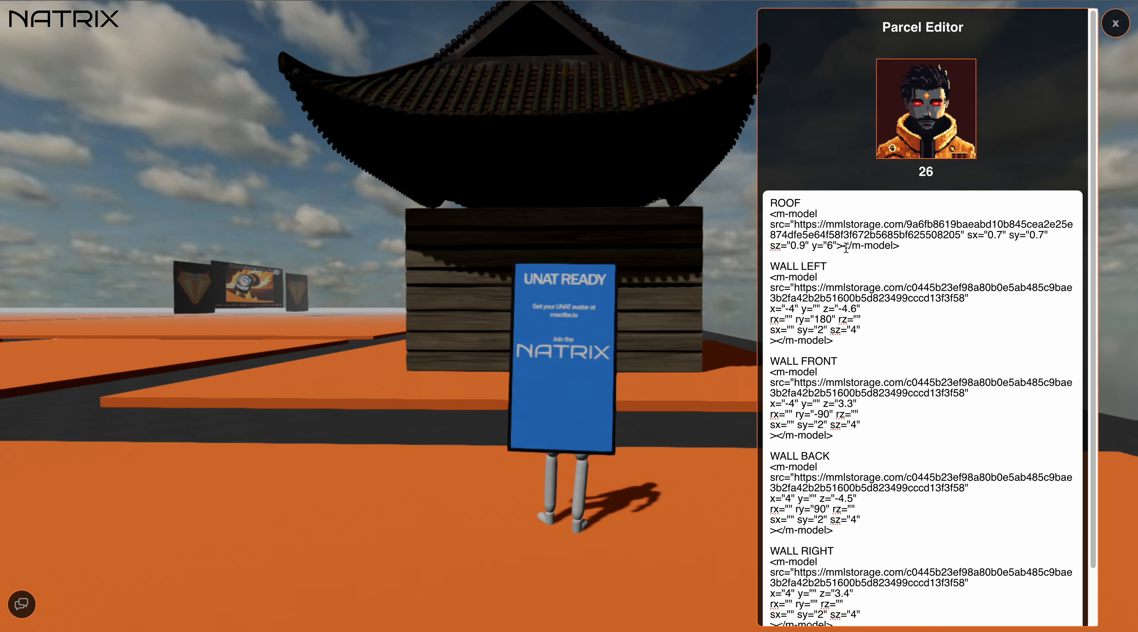
# Move the roof's y="6" attribute so it comes directly after the src address, ahead of the scale attributes
pyautogui.moveTo(809, 247); pyautogui.dragTo(837, 247)
pyautogui.press('BackSpace')
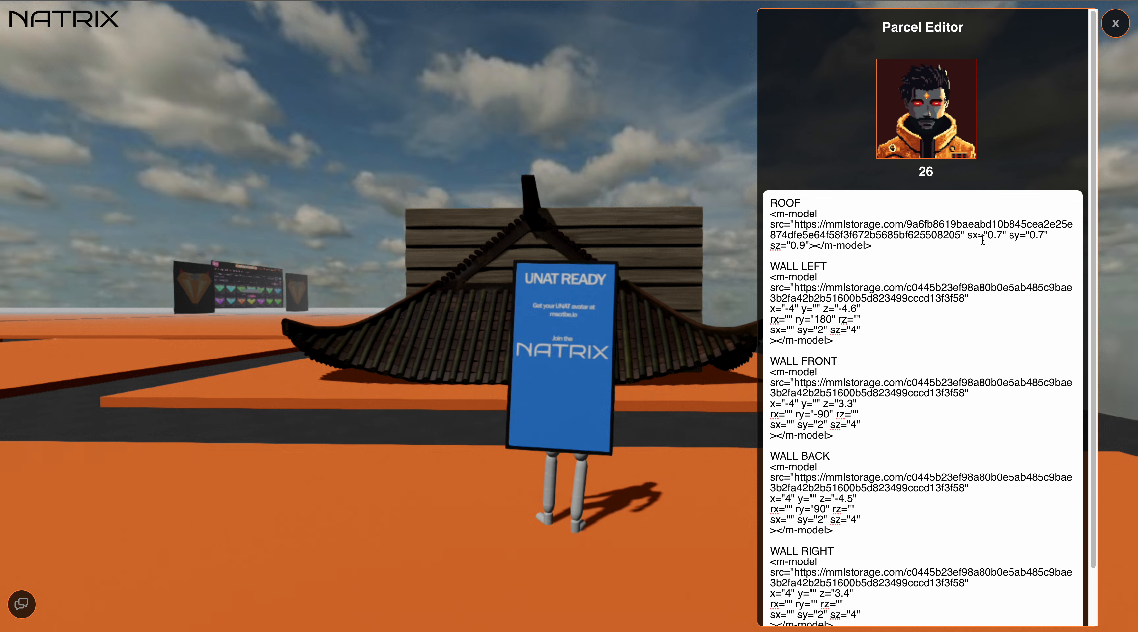
pyautogui.write('y="6"')
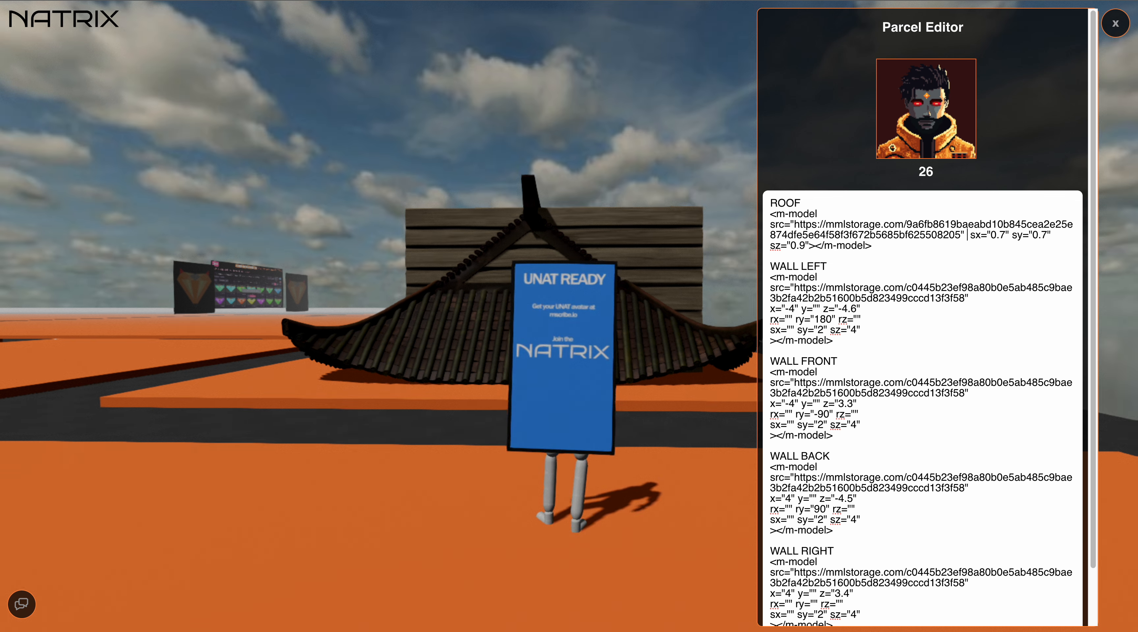
pyautogui.press('Left')
pyautogui.press('Left')
pyautogui.press('Left')
pyautogui.press('Left')
pyautogui.press('Left')
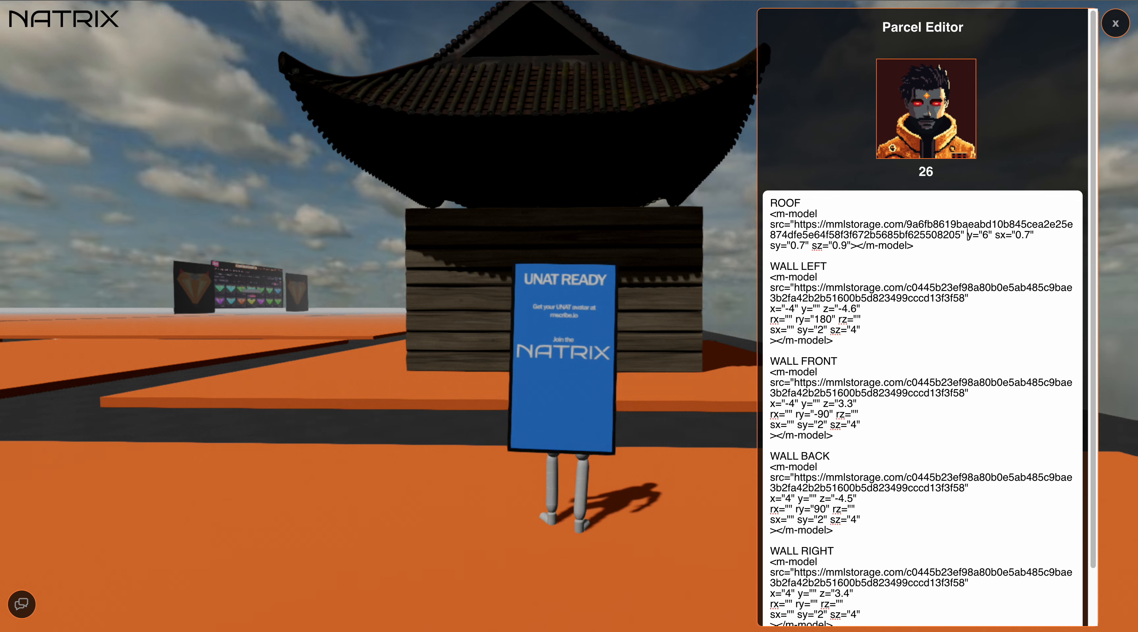
# Split the roof tag so its y value, its scale values and the closing bracket each start a new line
pyautogui.press('Return')
pyautogui.press('Right')
pyautogui.press('Right')
pyautogui.press('Right')
pyautogui.press('Right')
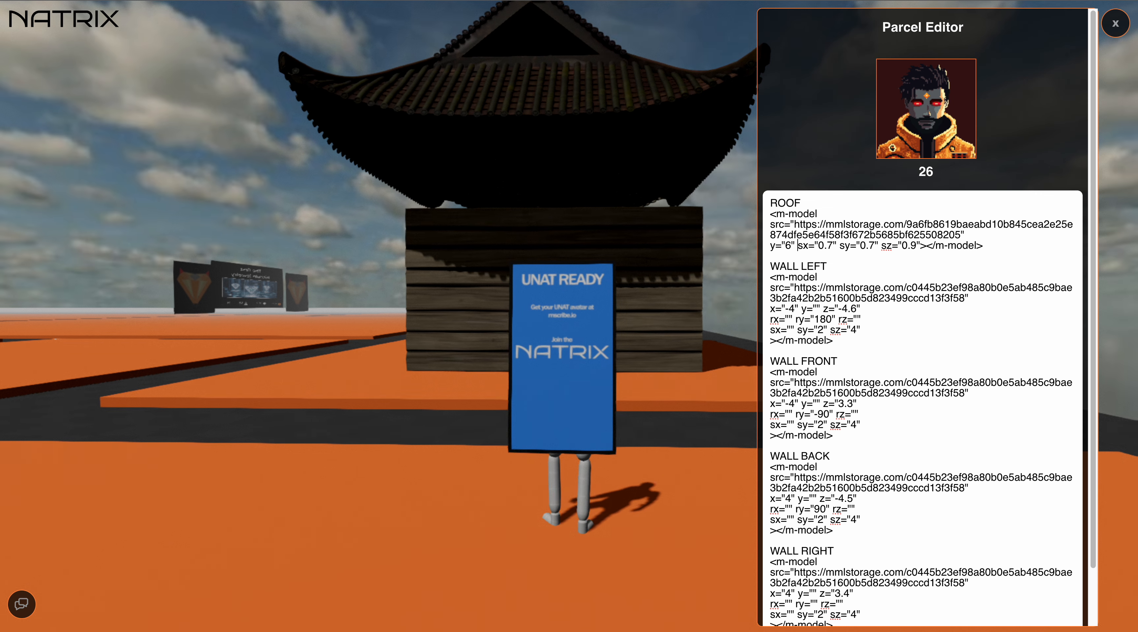
pyautogui.press('Return')
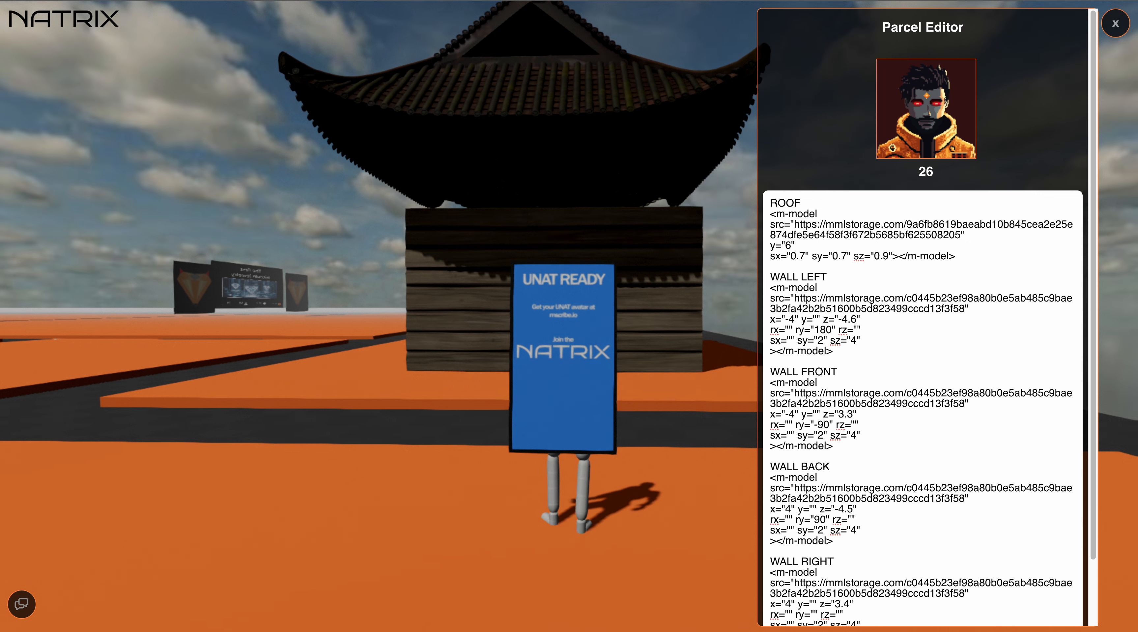
pyautogui.click(892, 256)
pyautogui.press('Return')
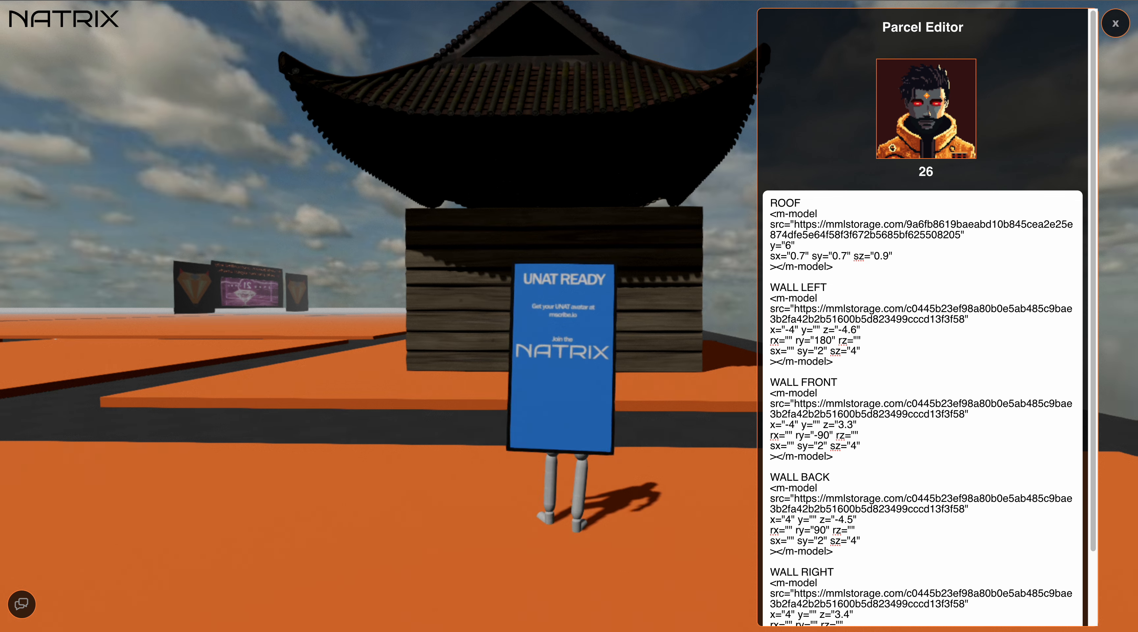
# Add an empty x attribute before the roof's y value and a z attribute of -.5 after it
pyautogui.write('x=')
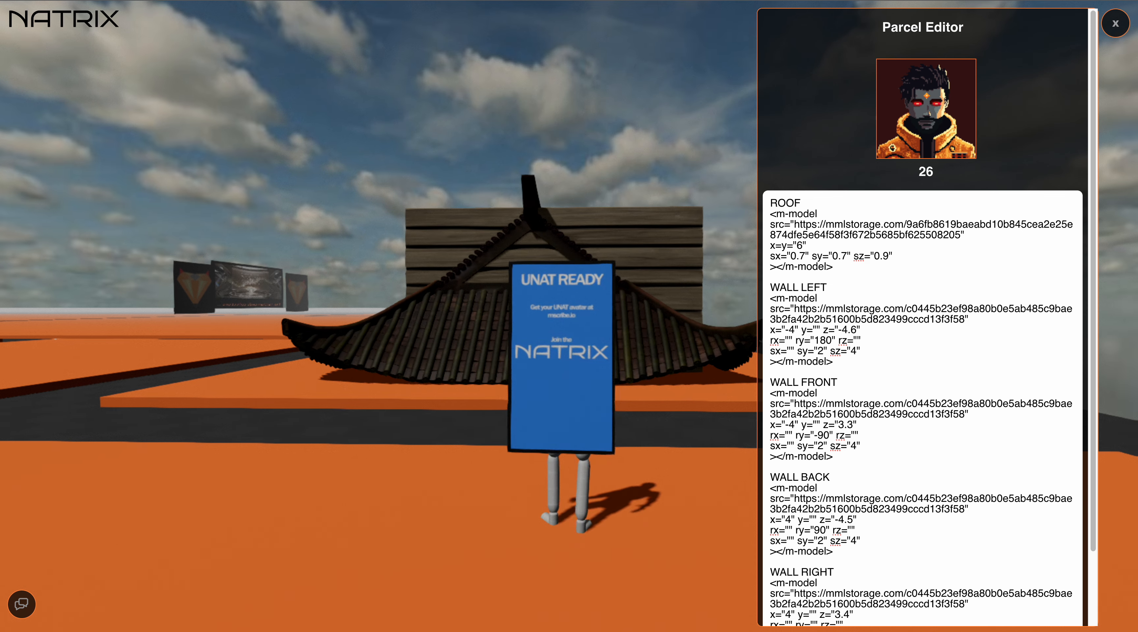
pyautogui.write('""')
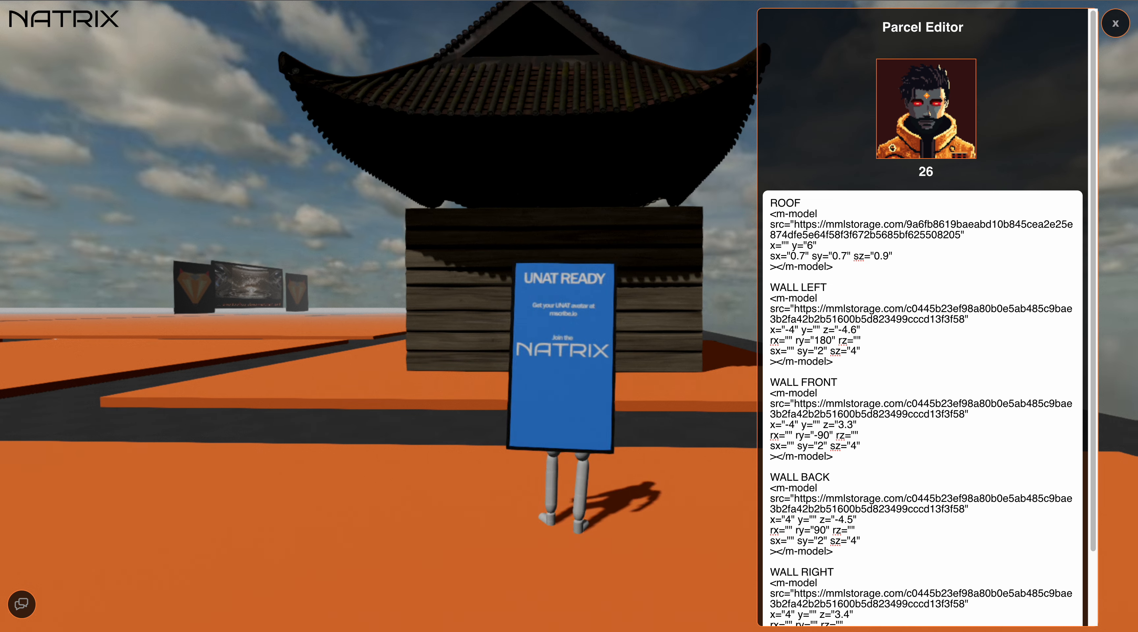
pyautogui.click(786, 245)
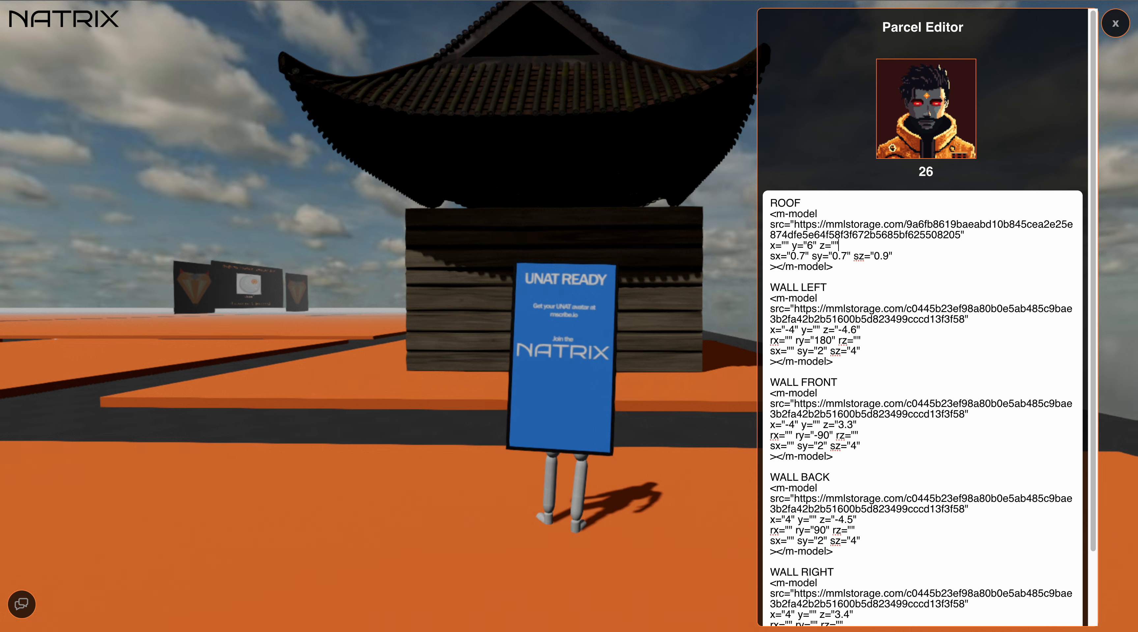
pyautogui.press('Left')
pyautogui.write('1')
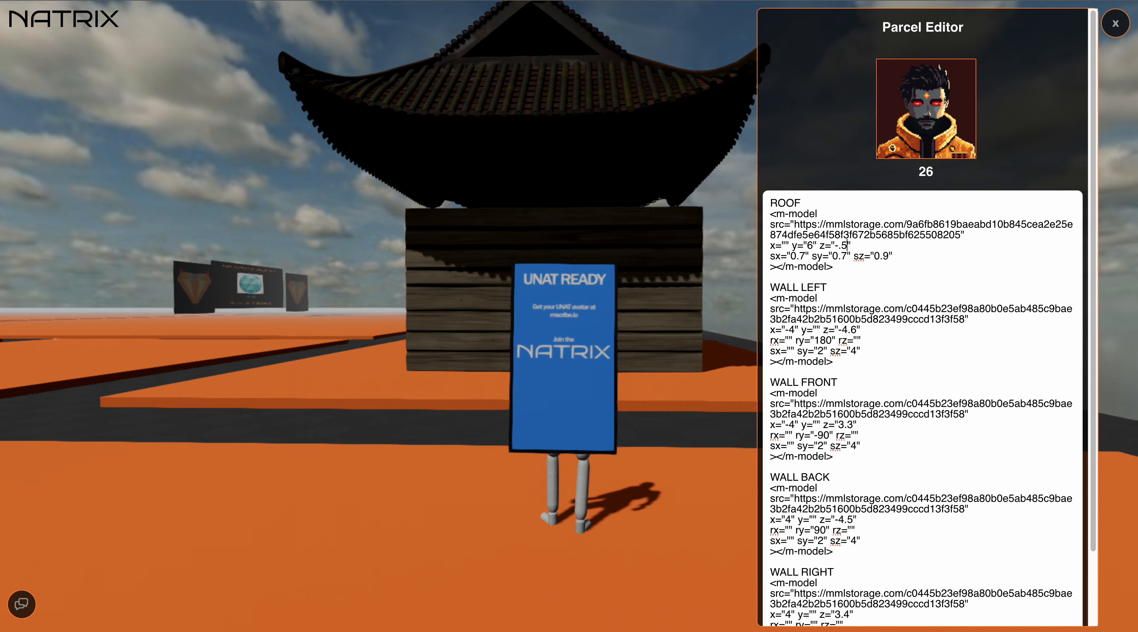
pyautogui.write('5')
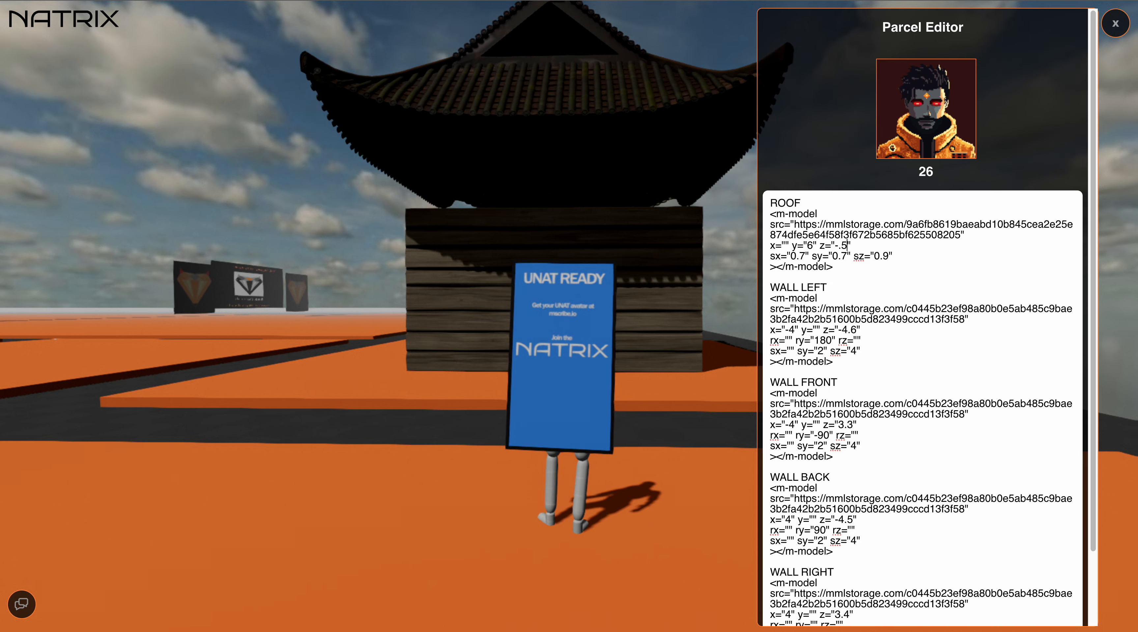
# Walk along the front and corner of the house to examine how the roof is centred over the walls
pyautogui.press('a')
pyautogui.moveTo(556, 229); pyautogui.dragTo(646, 229)
pyautogui.press('s')
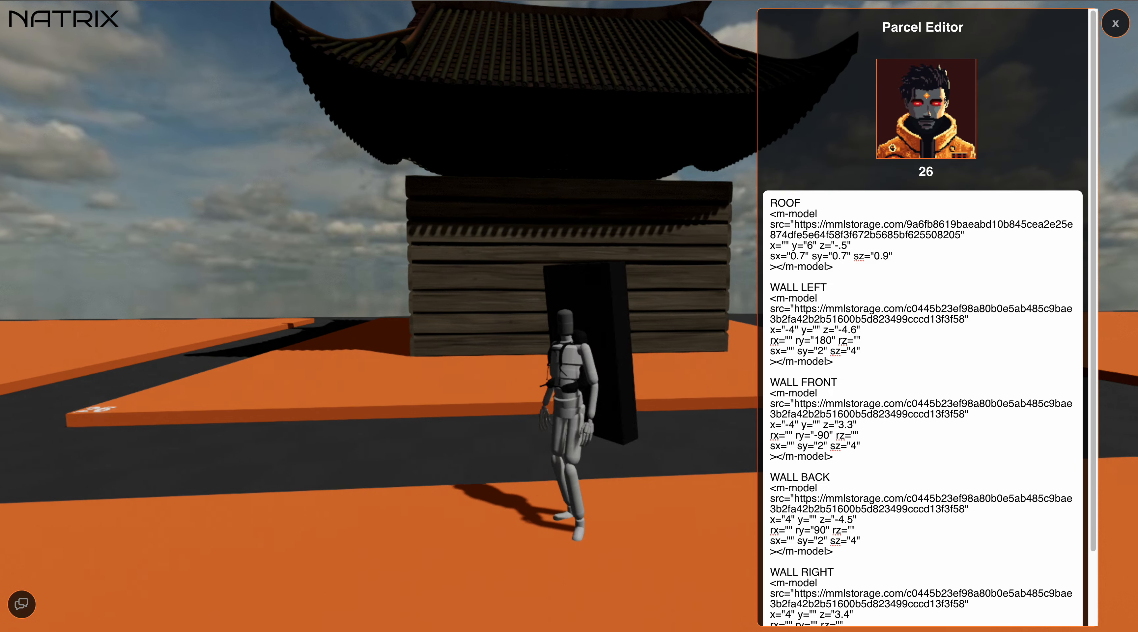
pyautogui.press('w')
pyautogui.press('a')
pyautogui.press('d')
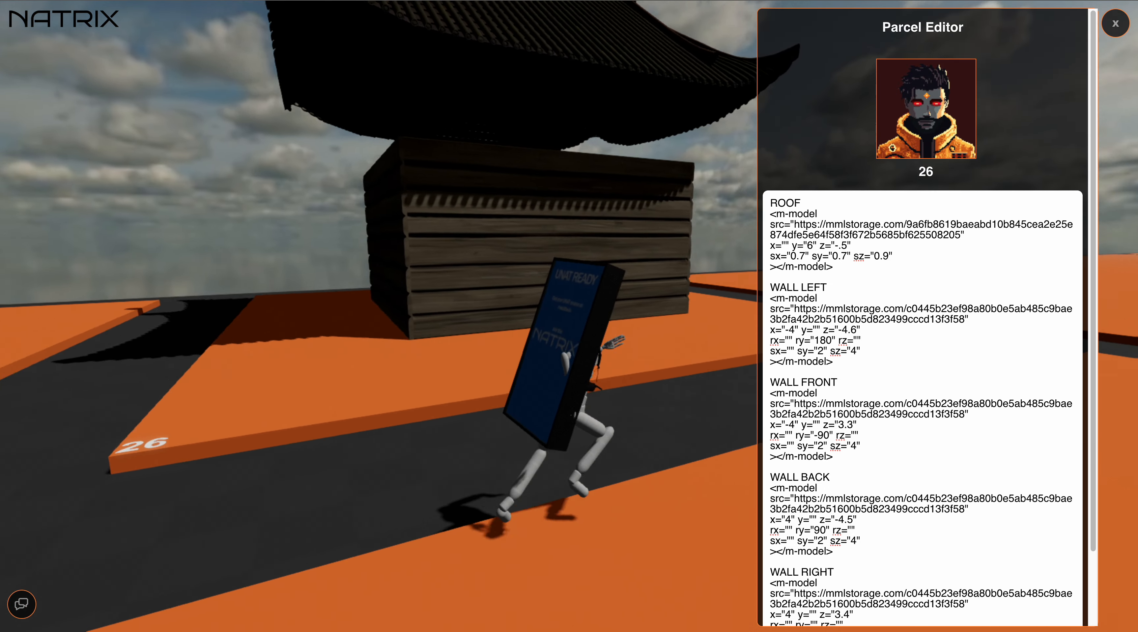
pyautogui.press('s')
pyautogui.press('w')
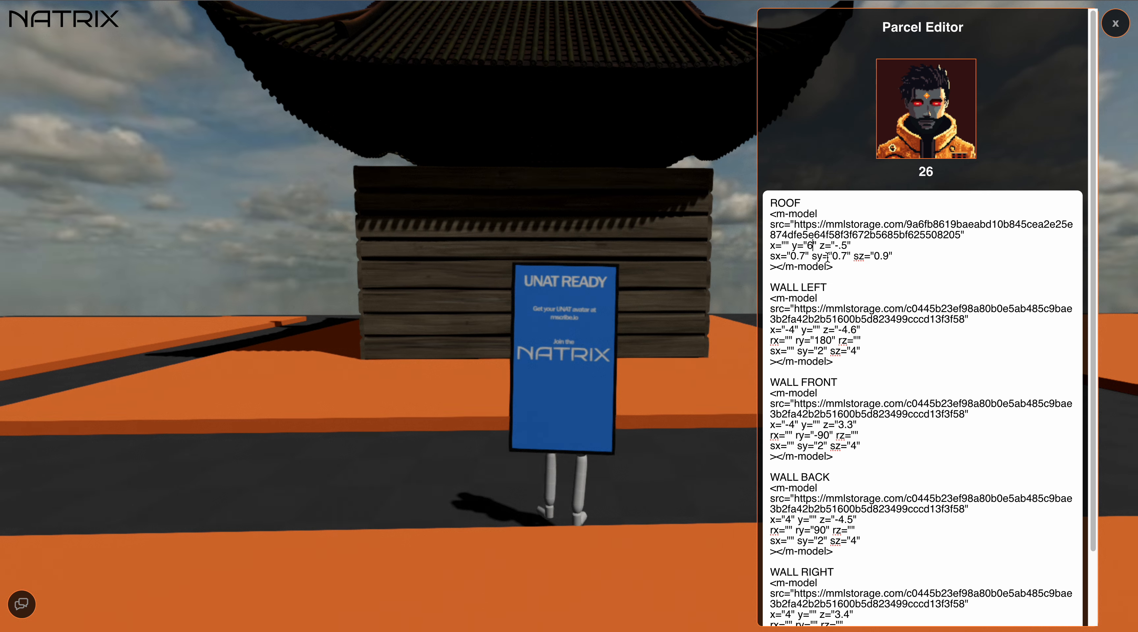
# Lower the roof by trying y values of 5.5 and 5
pyautogui.press('BackSpace')
pyautogui.write('5.5')
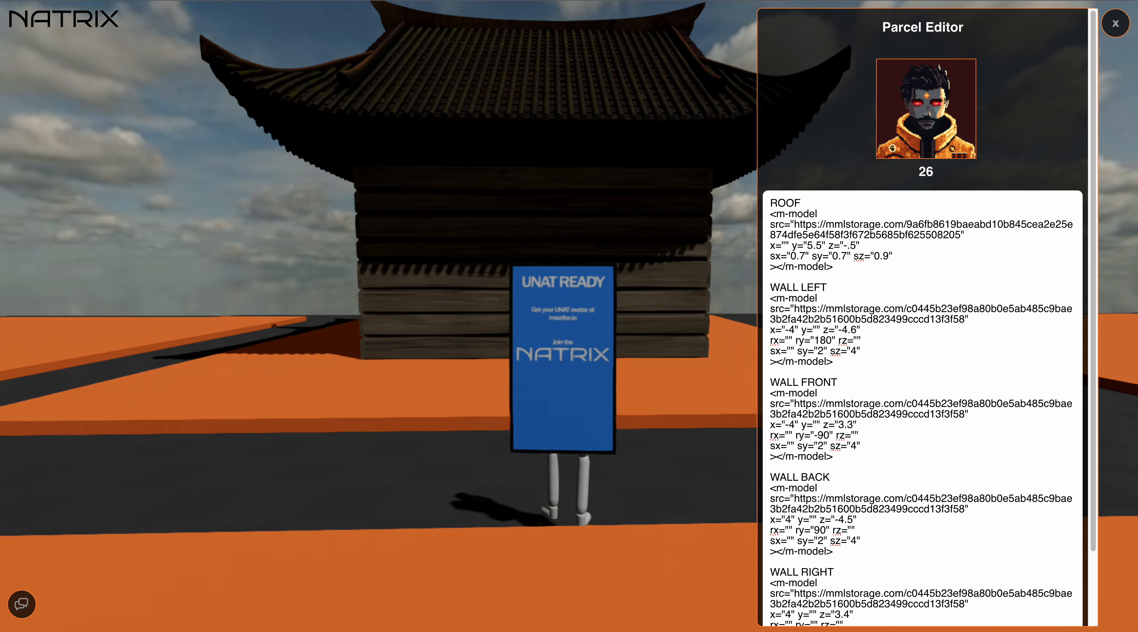
pyautogui.press('BackSpace')
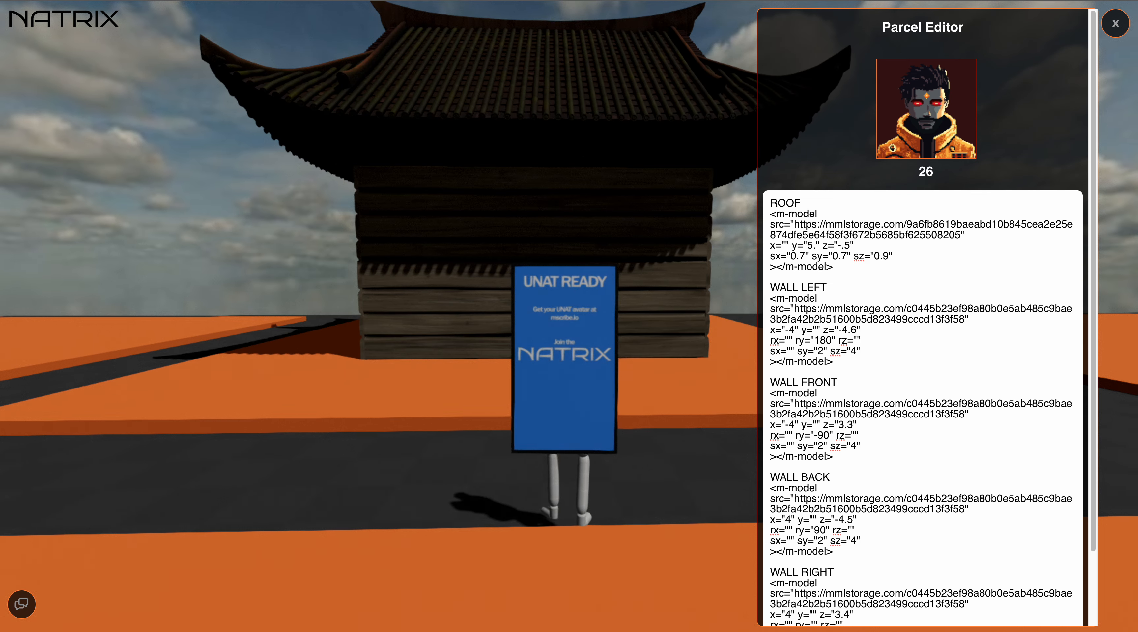
pyautogui.press('BackSpace')
# Walk up to the house wall and back out to inspect the gap between the roof and the walls
pyautogui.moveTo(690, 275); pyautogui.dragTo(672, 225)
pyautogui.press('w')
pyautogui.press('a')
pyautogui.press('w')
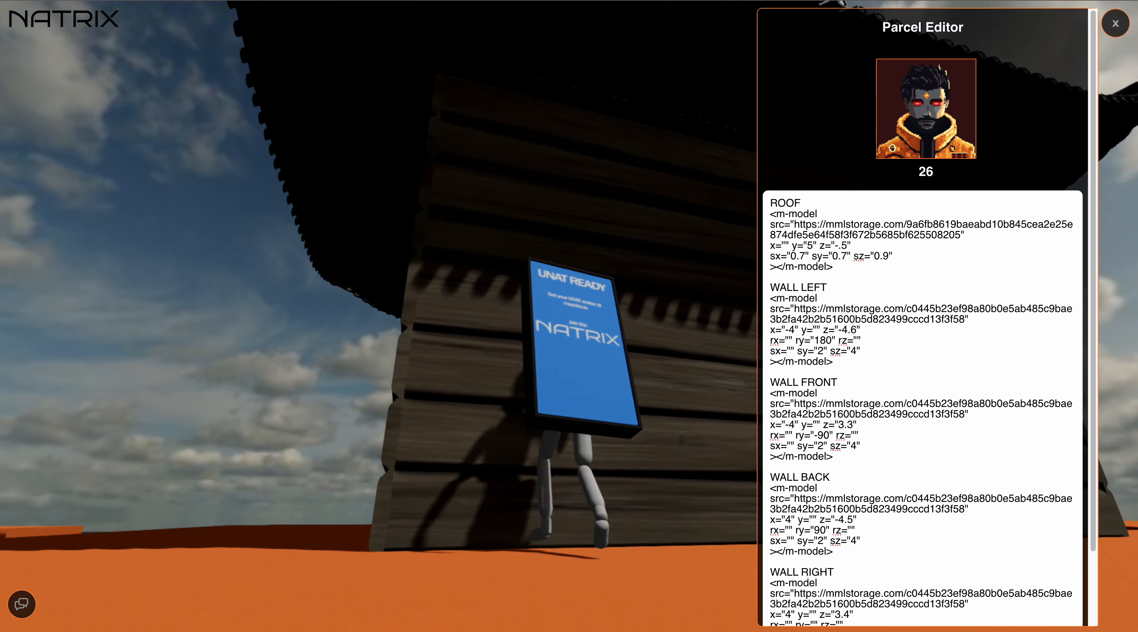
pyautogui.press('space')
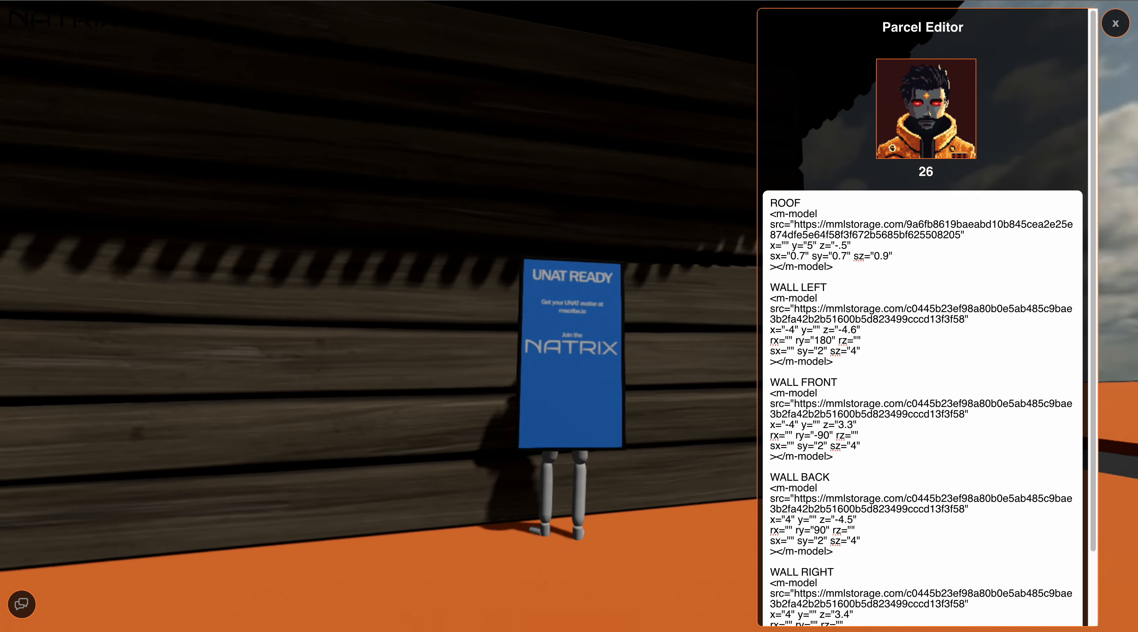
pyautogui.press('s')
pyautogui.press('a')
pyautogui.press('s')
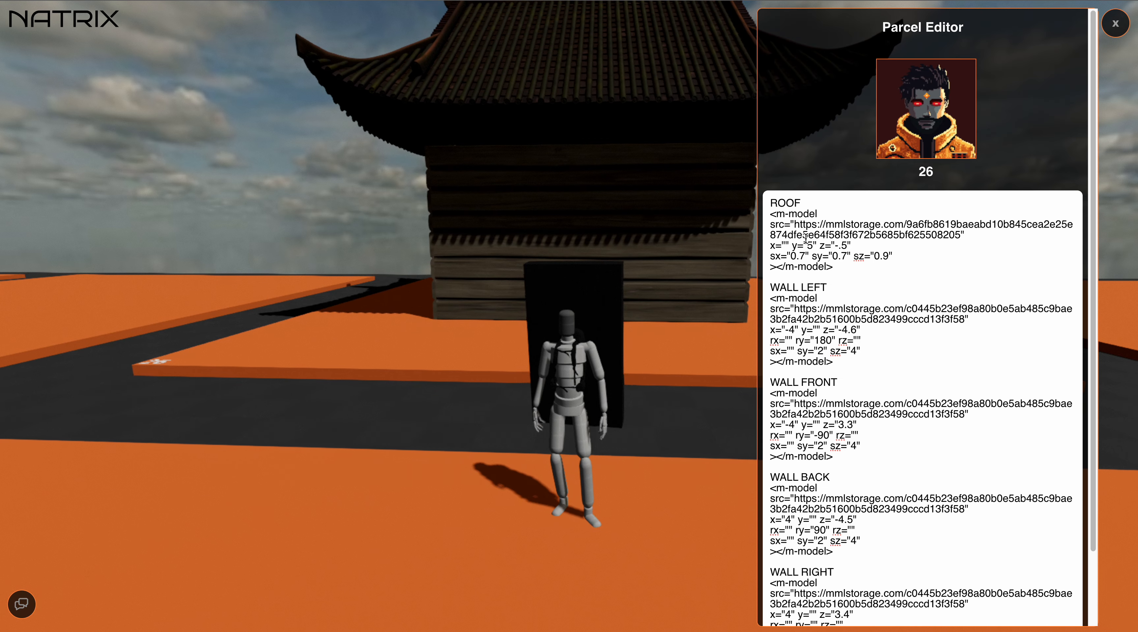
# Lower the roof further onto the walls by trying a y value of 4.6 and settling on 4
pyautogui.click(811, 244)
pyautogui.press('BackSpace')
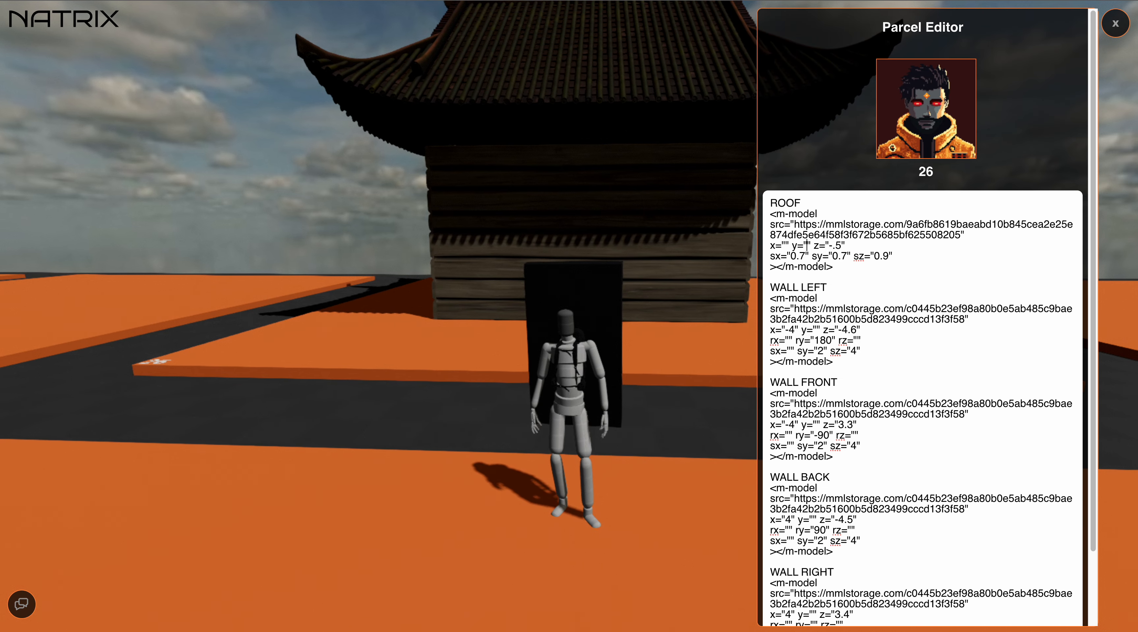
pyautogui.write('4.6')
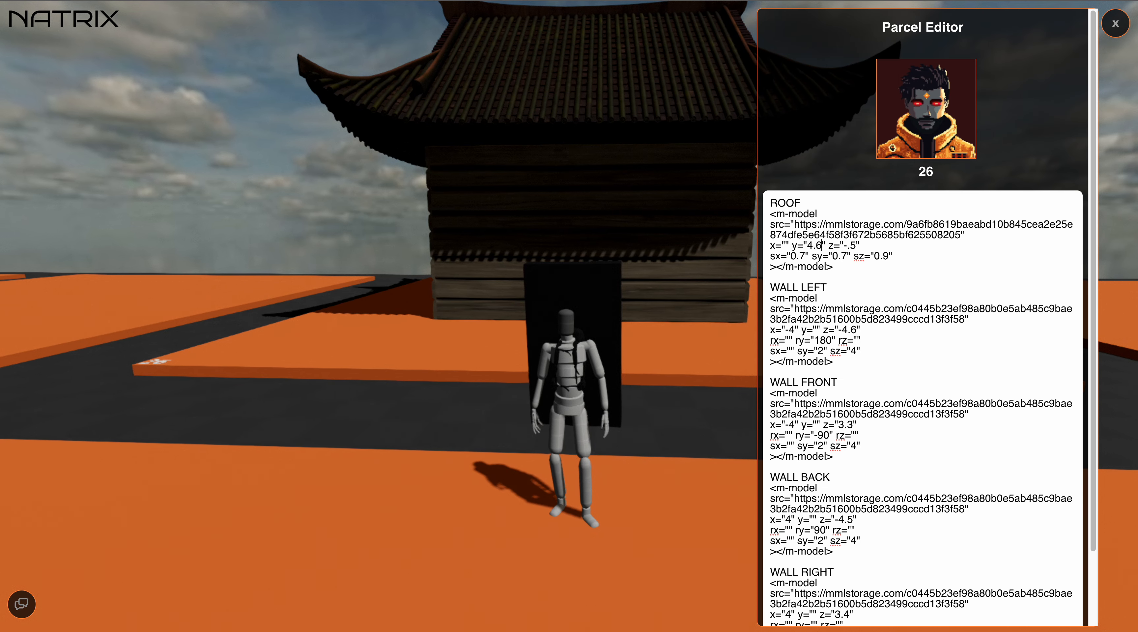
pyautogui.press('BackSpace')
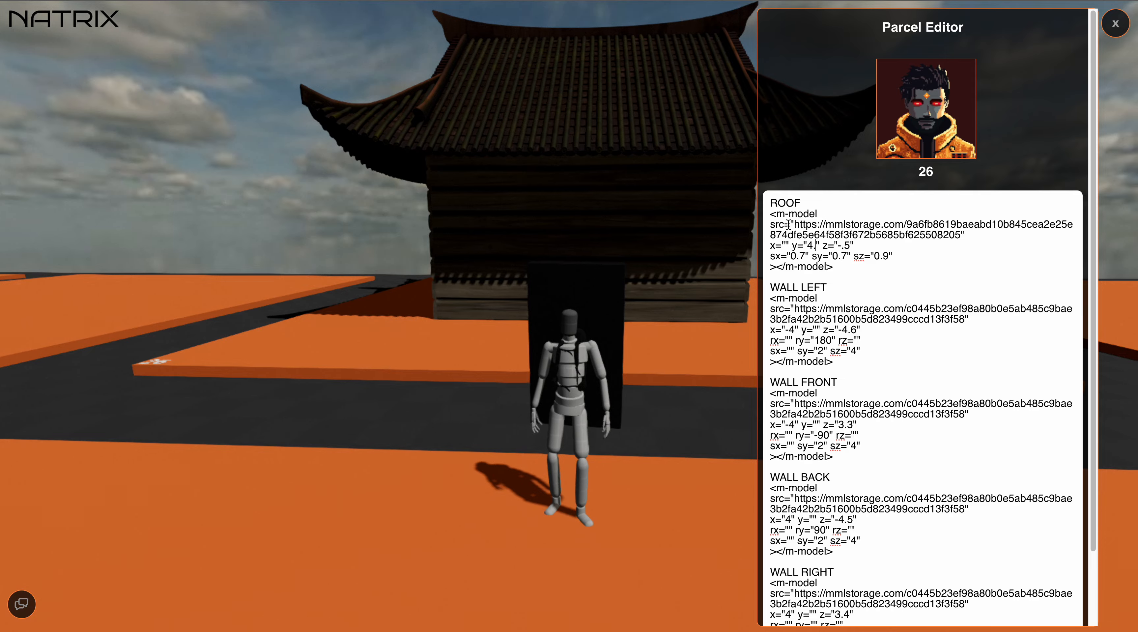
# Check the lowered roof from in front of the house and insert two blank lines above the ROOF entry
pyautogui.click(664, 217)
pyautogui.press('w')
pyautogui.press('s')
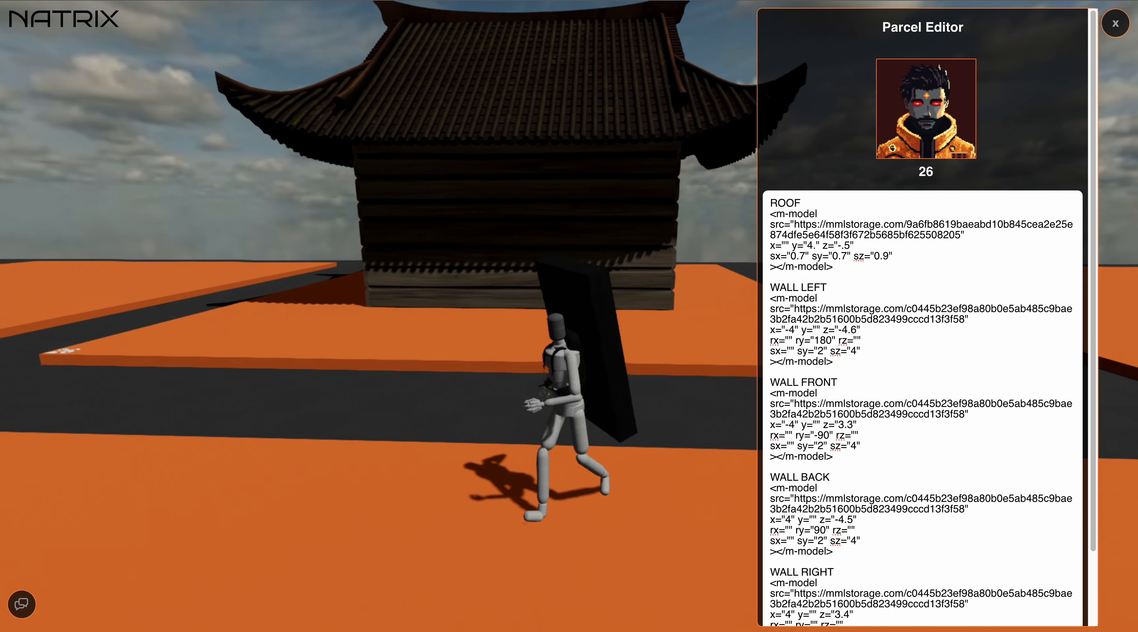
pyautogui.press('a')
pyautogui.press('d')
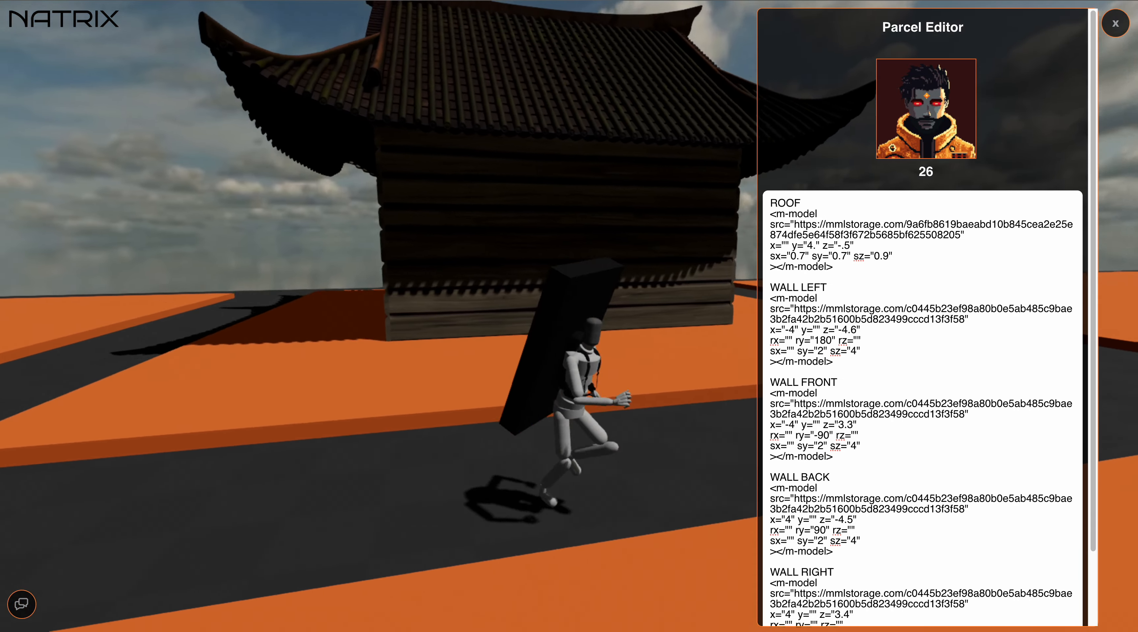
pyautogui.press('w')
pyautogui.press('a')
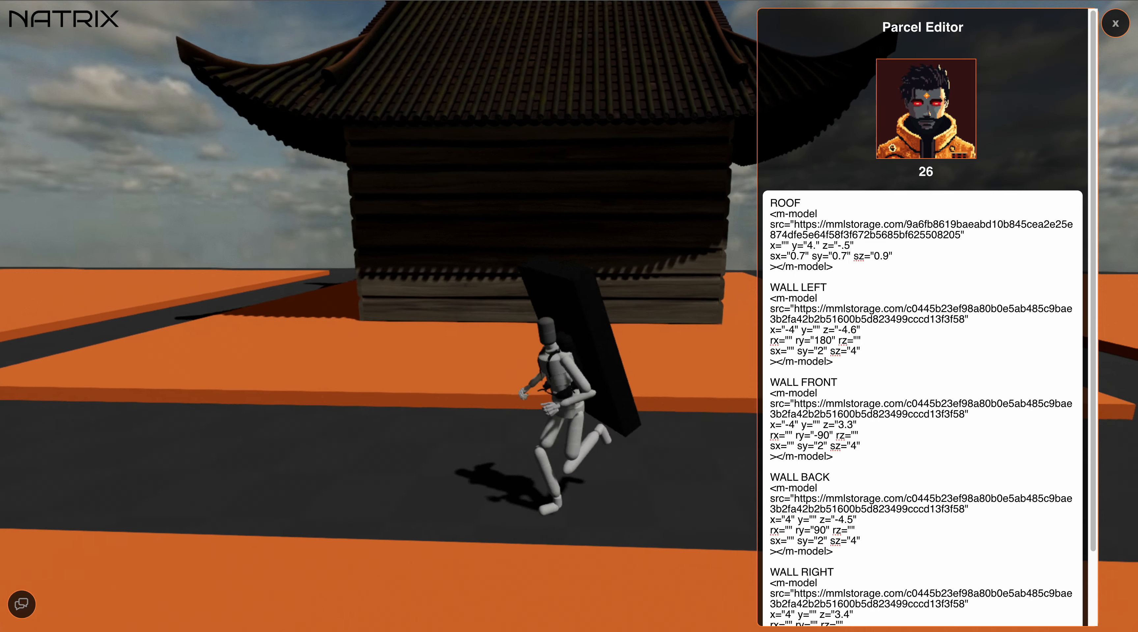
pyautogui.press('Return')
pyautogui.press('Return')
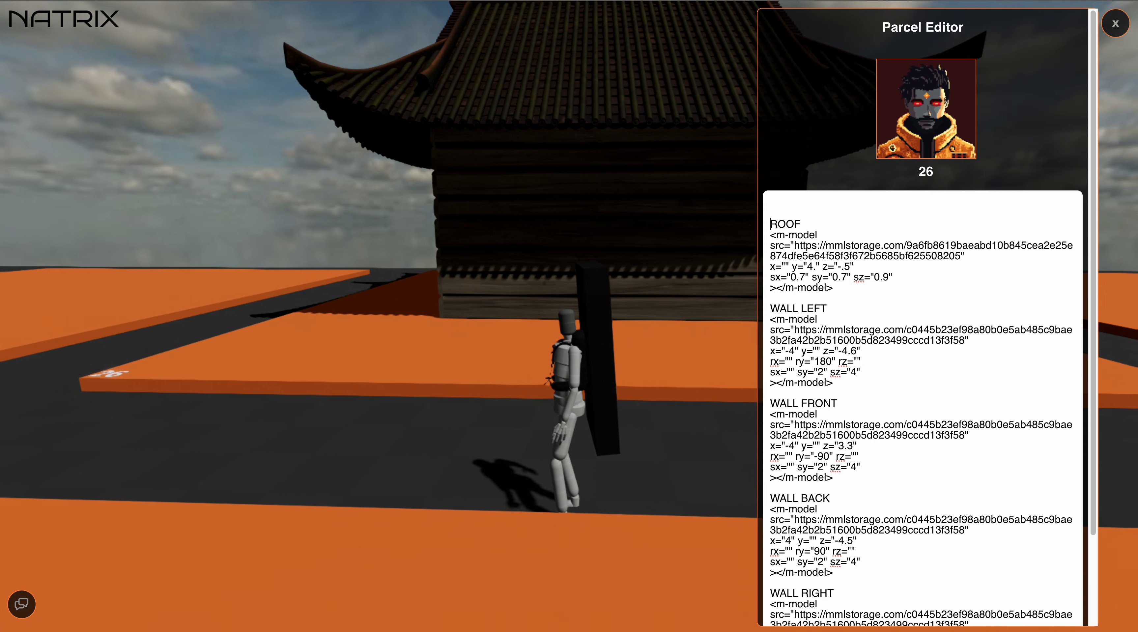
# Walk around the outside of the house to inspect the roof's fit from the corners and the front
pyautogui.press('w')
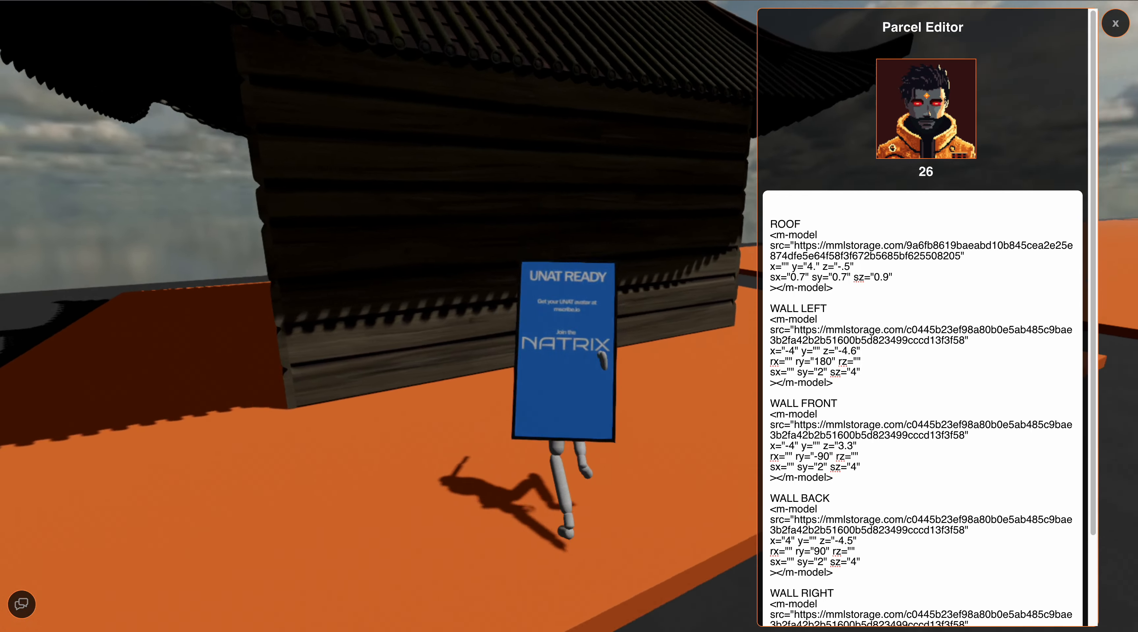
pyautogui.press('a')
pyautogui.press('a')
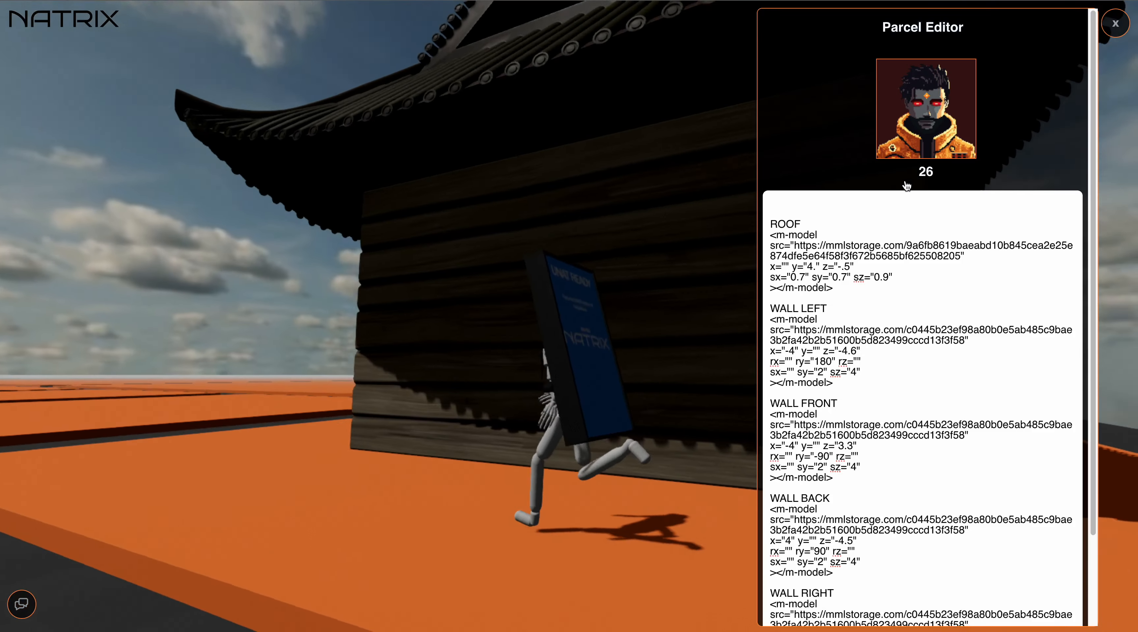
pyautogui.moveTo(907, 186); pyautogui.dragTo(1012, 191)
pyautogui.press('s')
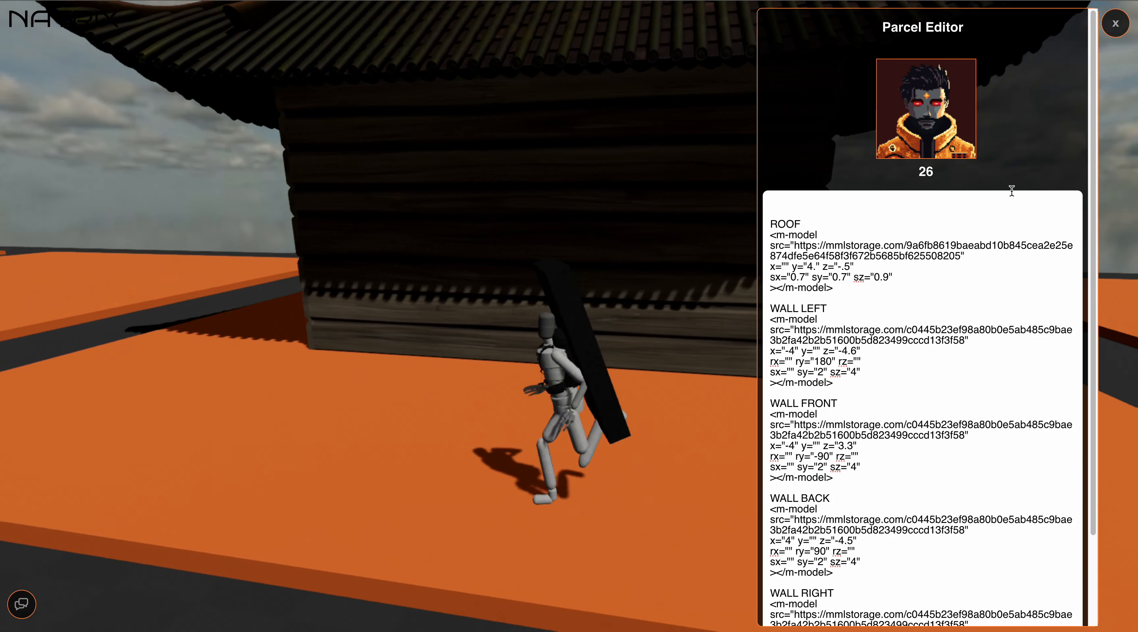
pyautogui.press('d')
pyautogui.press('a')
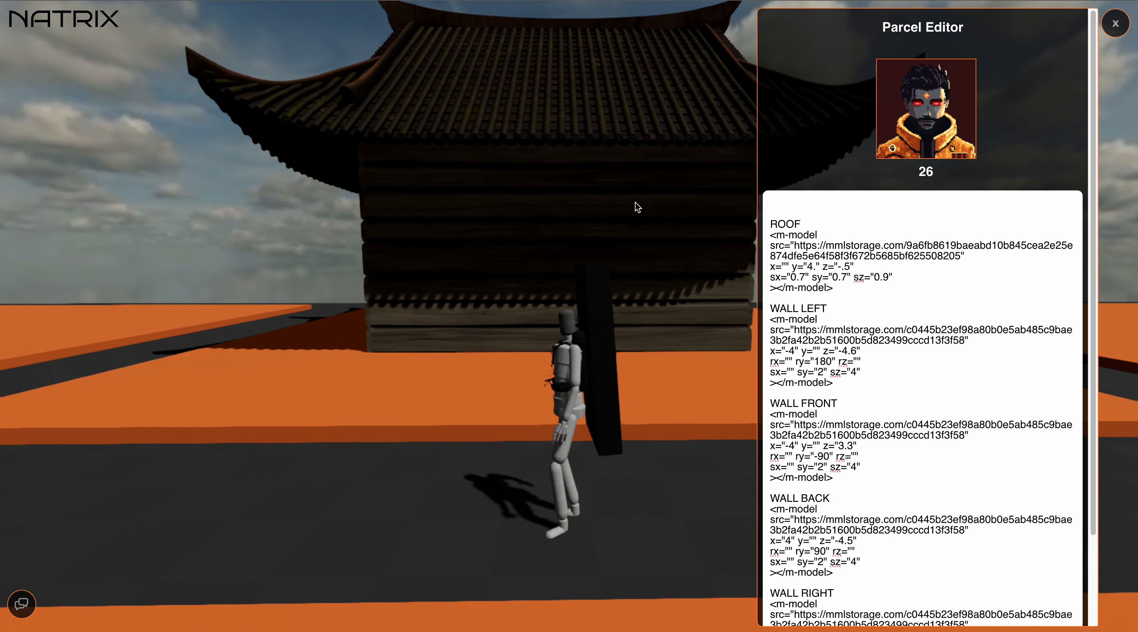
pyautogui.press('d')
pyautogui.press('s')
pyautogui.moveTo(635, 203); pyautogui.dragTo(606, 205)
pyautogui.press('a')
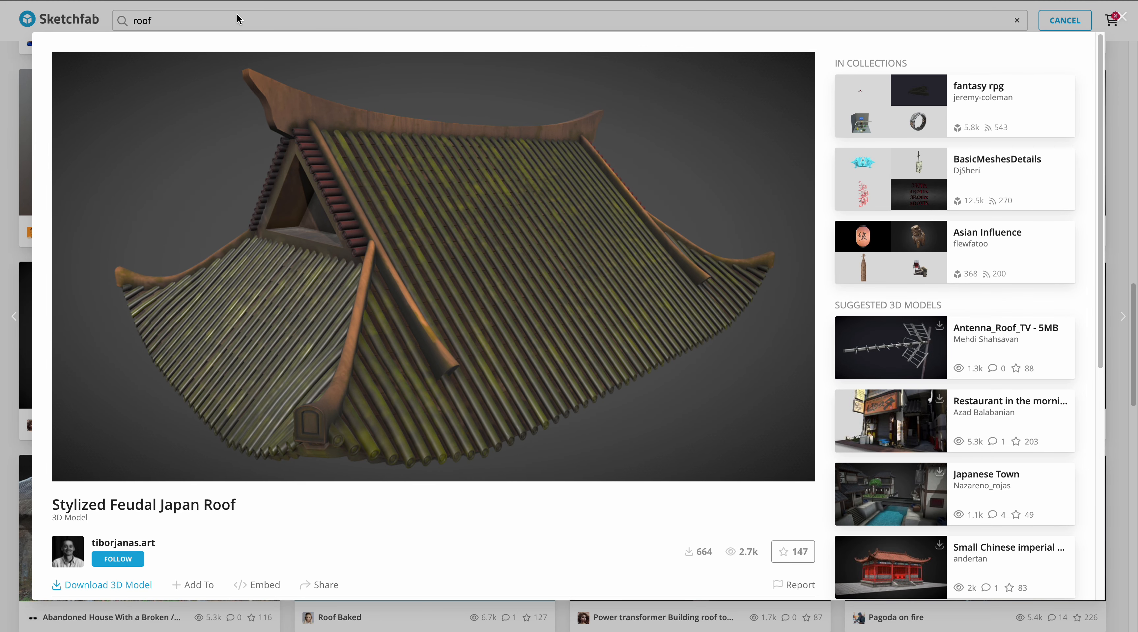
# Search Sketchfab for "door" and look through the resulting models for one that suits the house
pyautogui.click(236, 19)
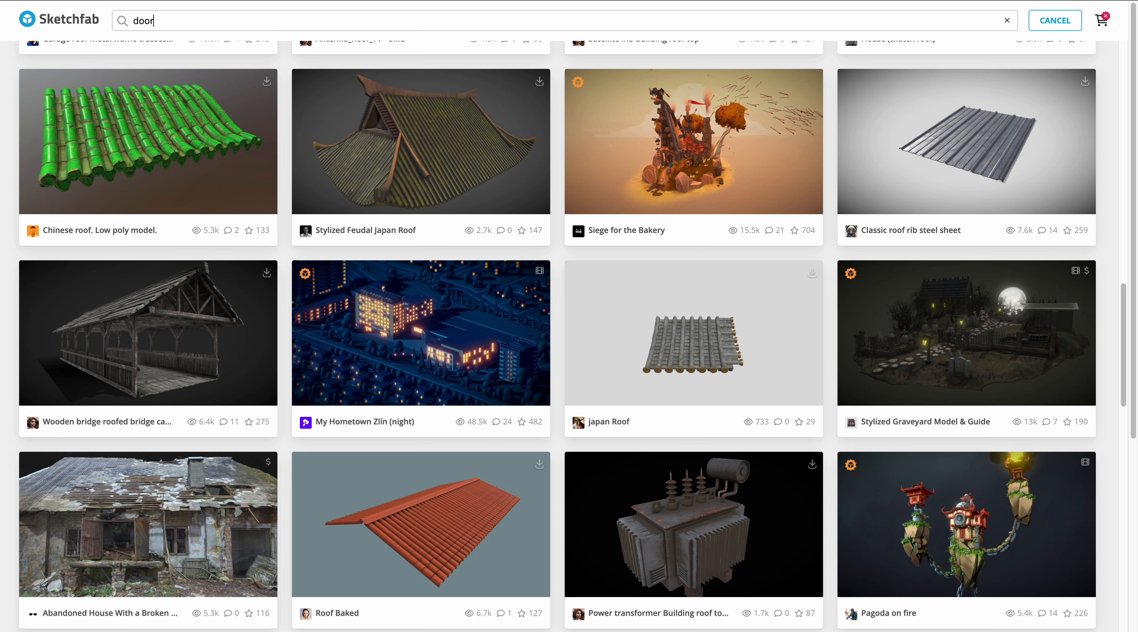
pyautogui.write('door')
pyautogui.press('Return')
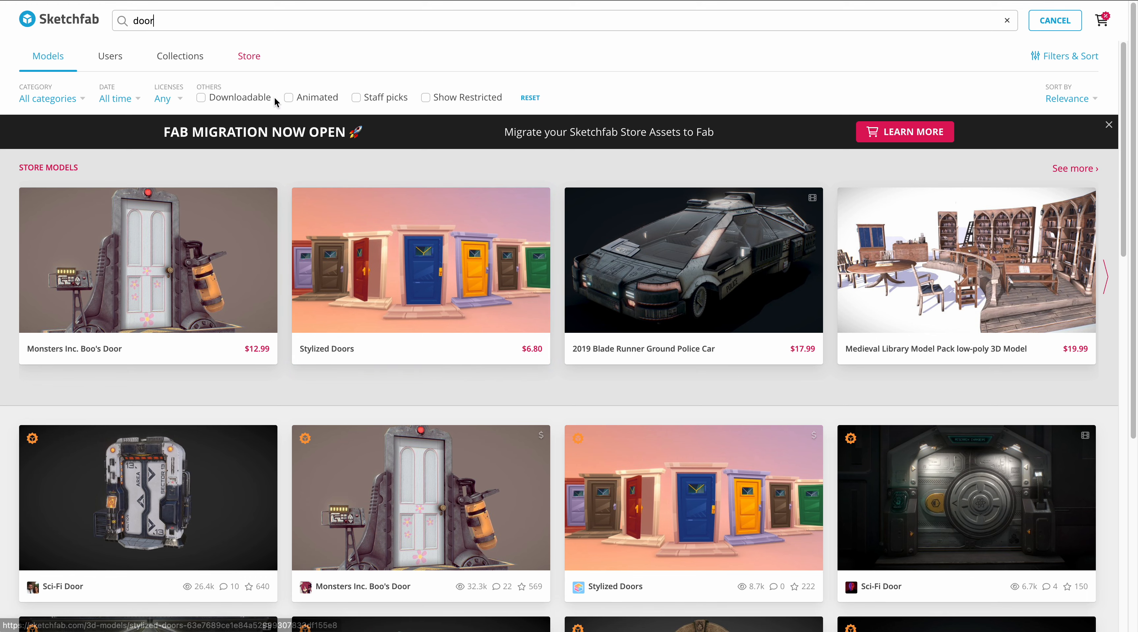
pyautogui.scroll(-5, 589, 427)
pyautogui.scroll(-5, 589, 428)
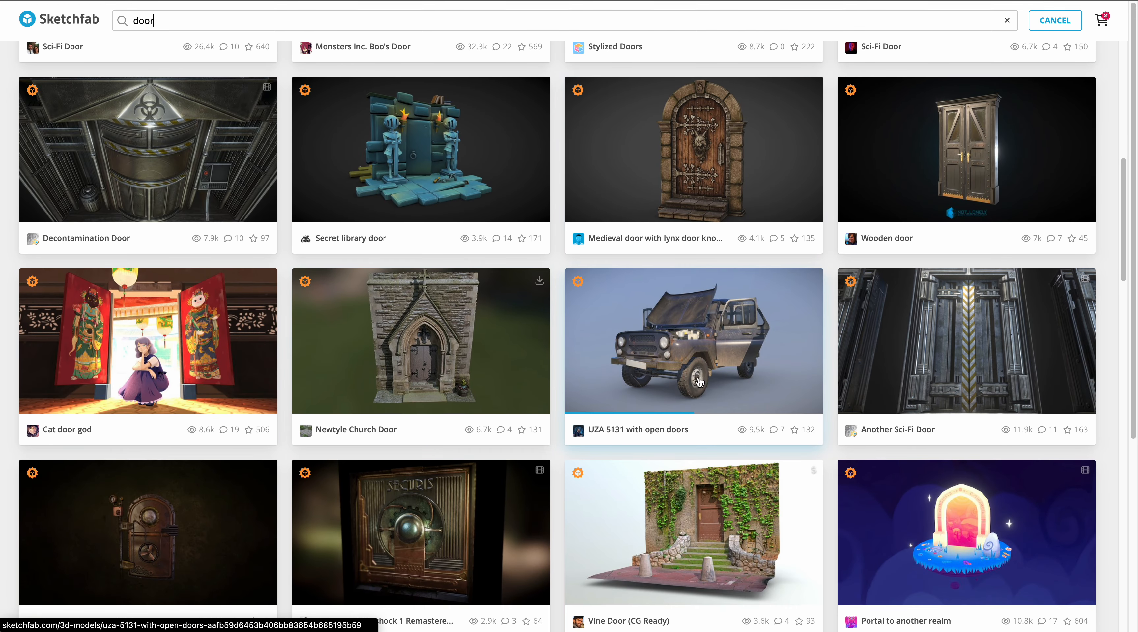
pyautogui.scroll(-3, 575, 337)
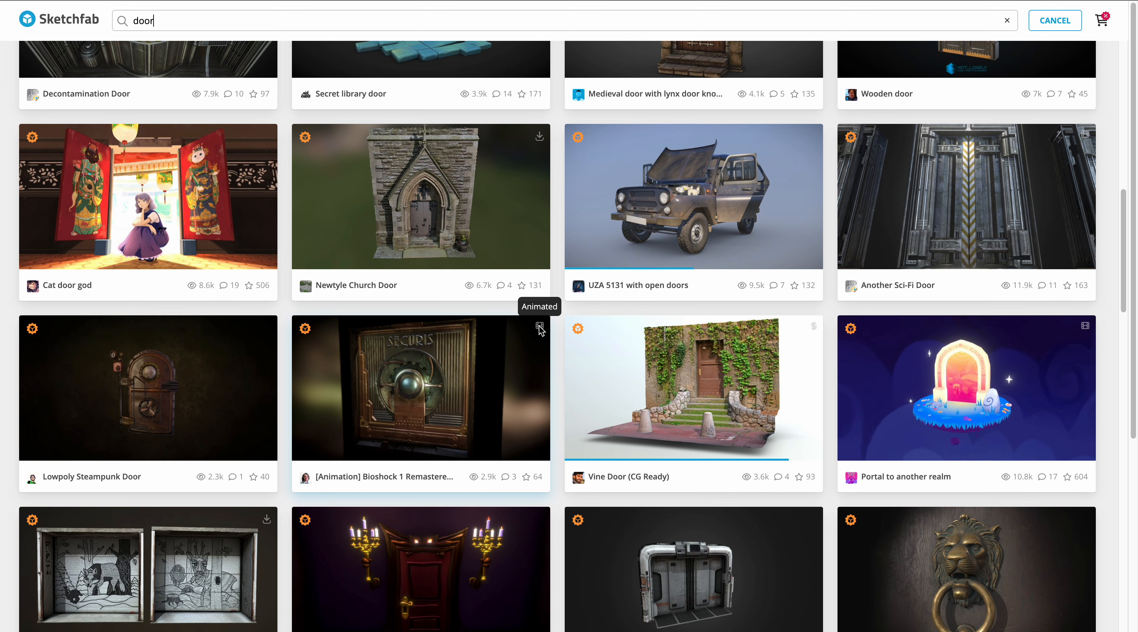
pyautogui.scroll(-3, 559, 368)
pyautogui.scroll(-3, 558, 380)
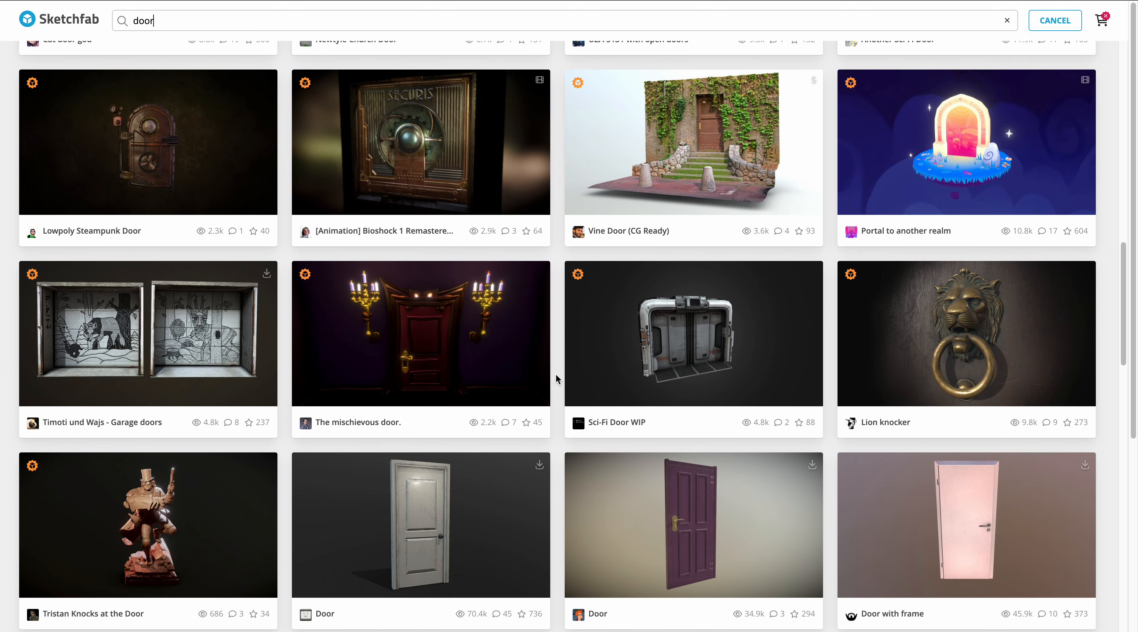
pyautogui.scroll(-3, 509, 374)
pyautogui.scroll(-2, 576, 392)
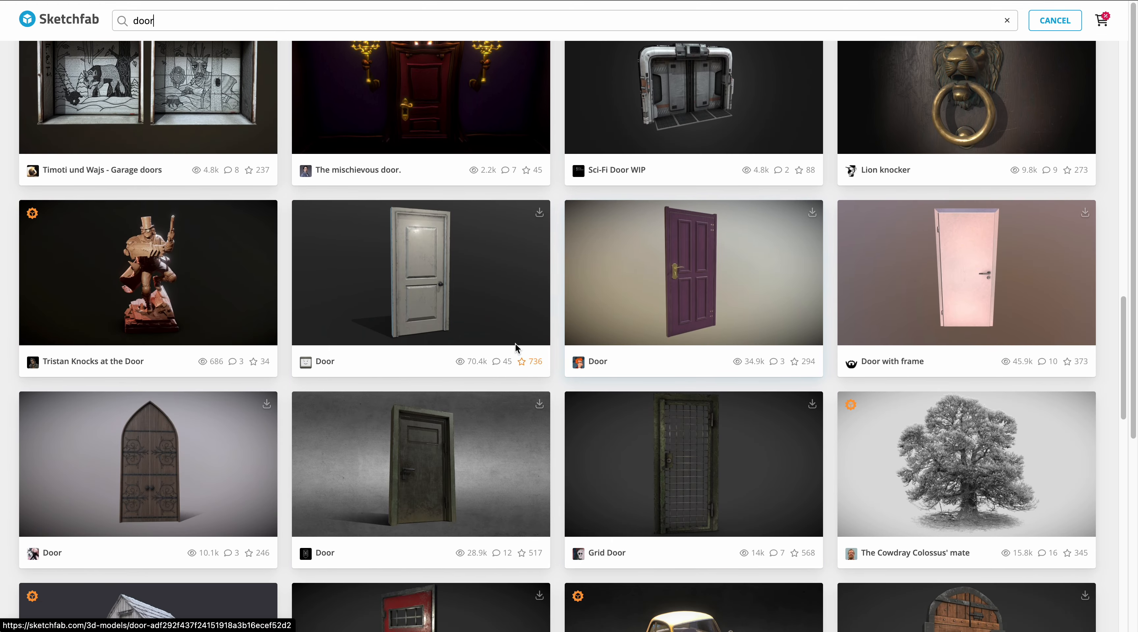
# Restrict the door results to animated models and preview the red Door model with two glass panes
pyautogui.scroll(20, 515, 343)
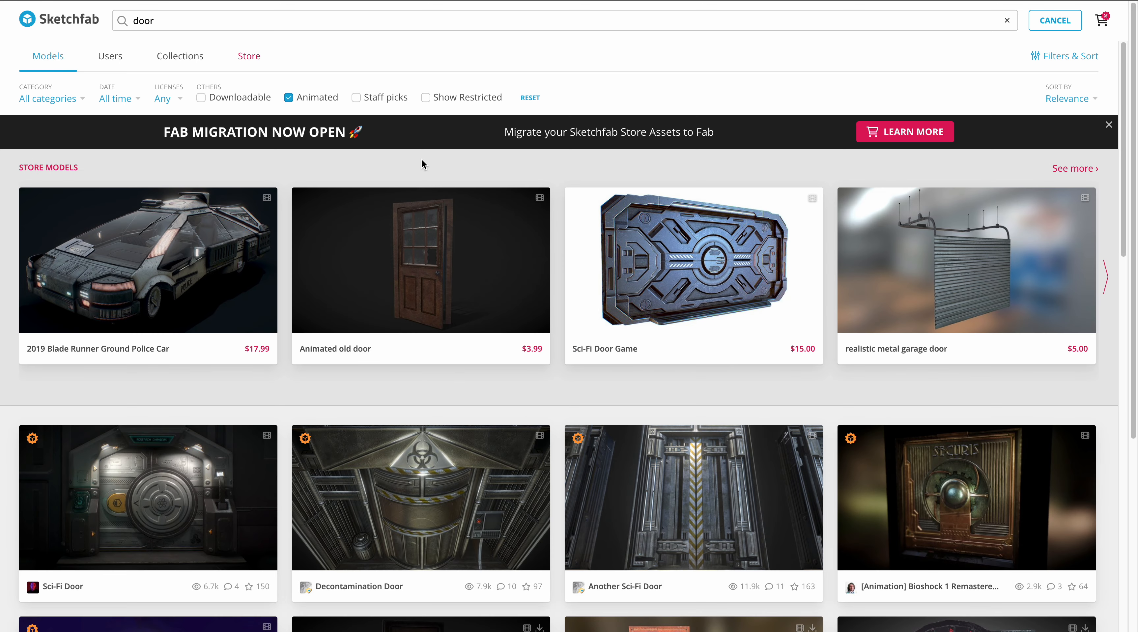
pyautogui.scroll(-5, 529, 422)
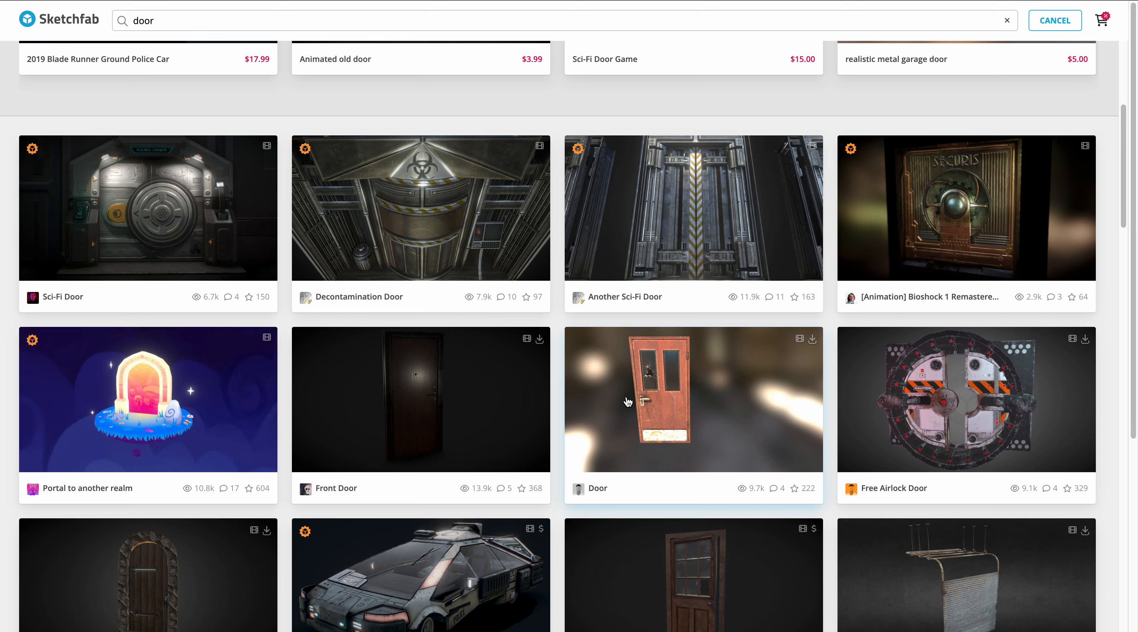
pyautogui.click(685, 403)
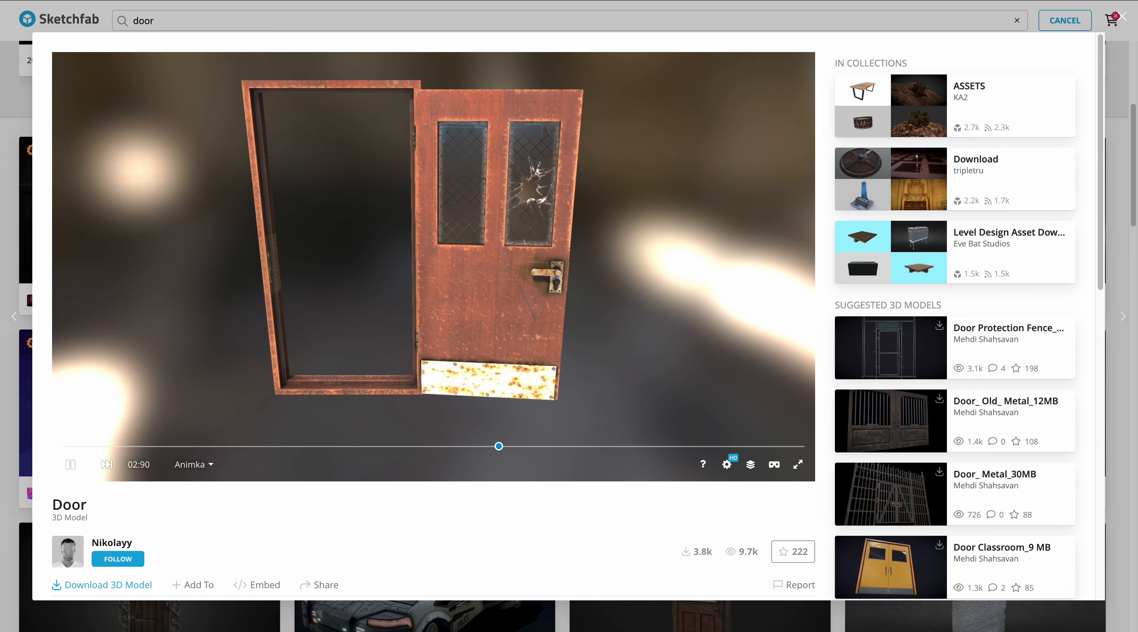
pyautogui.press('Escape')
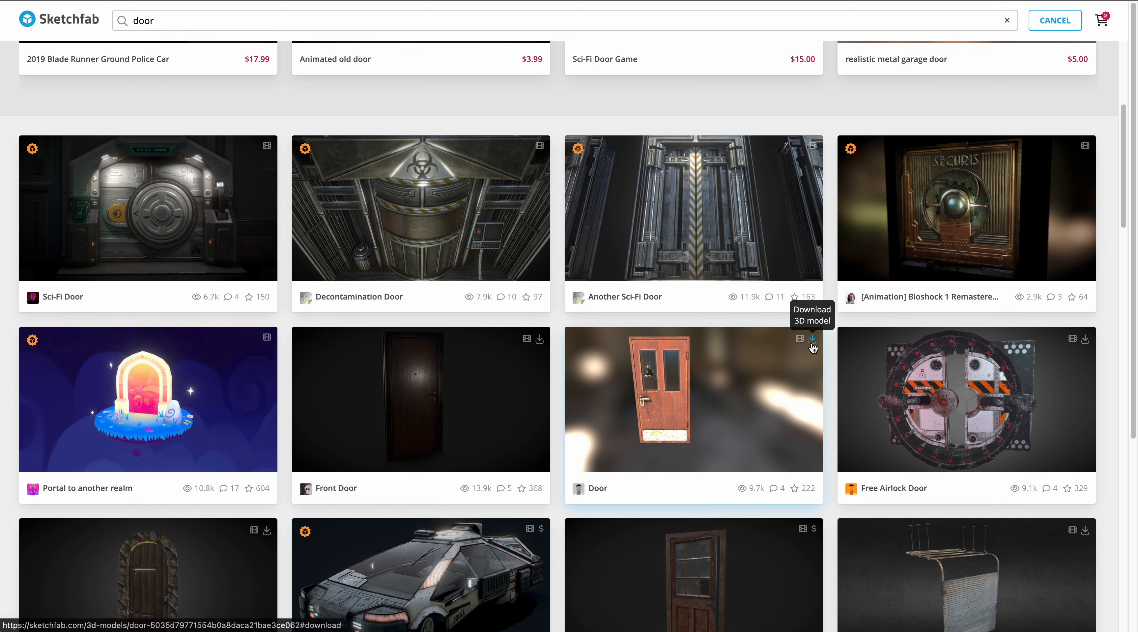
pyautogui.scroll(-4, 397, 490)
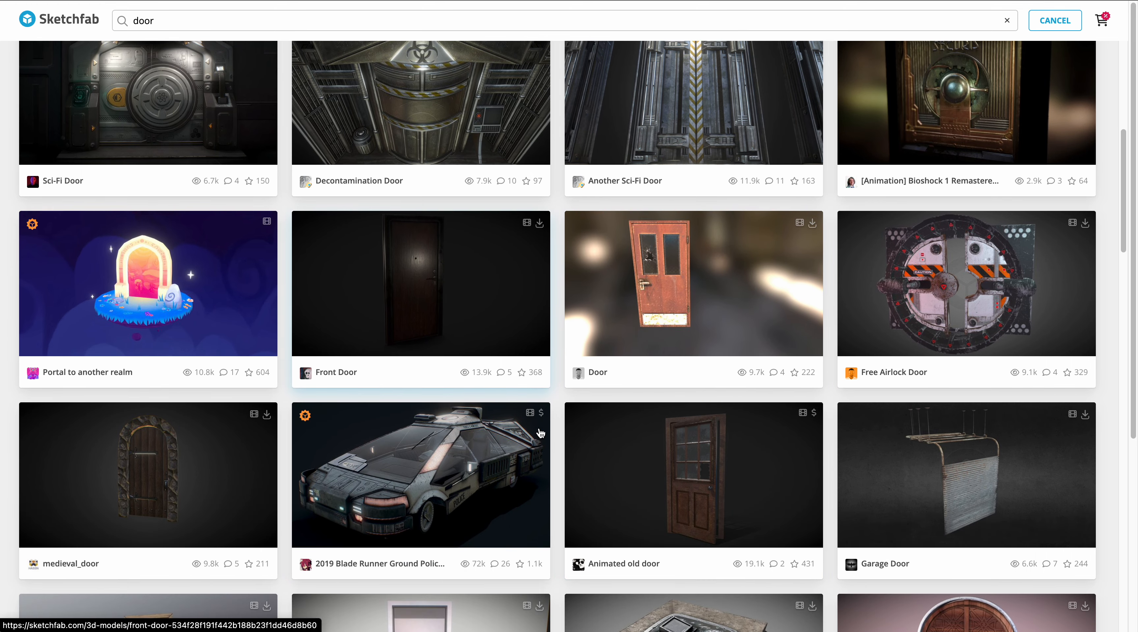
pyautogui.scroll(10, 558, 413)
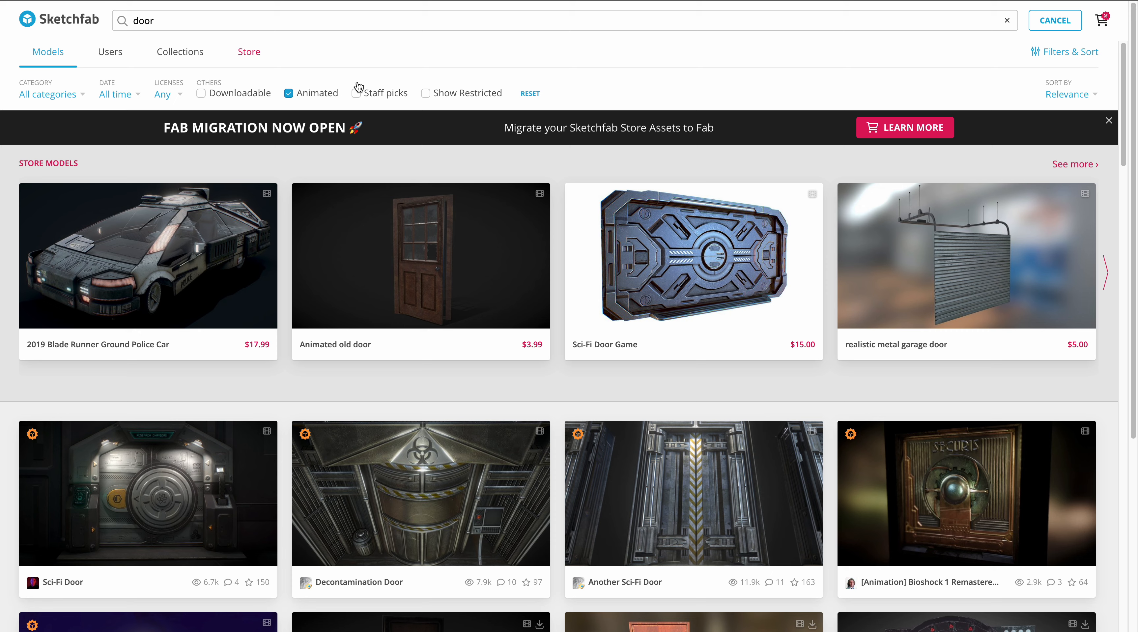
# Switch to the MML Editor, leave the ROOF project and create a new project
pyautogui.click(213, 1)
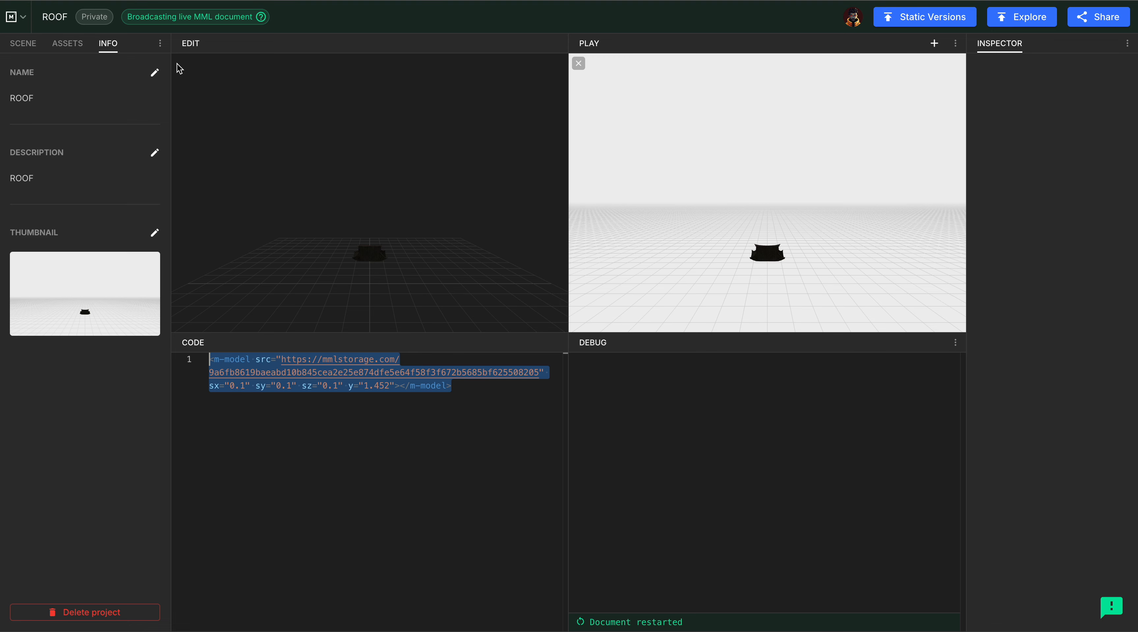
pyautogui.click(15, 16)
pyautogui.click(41, 47)
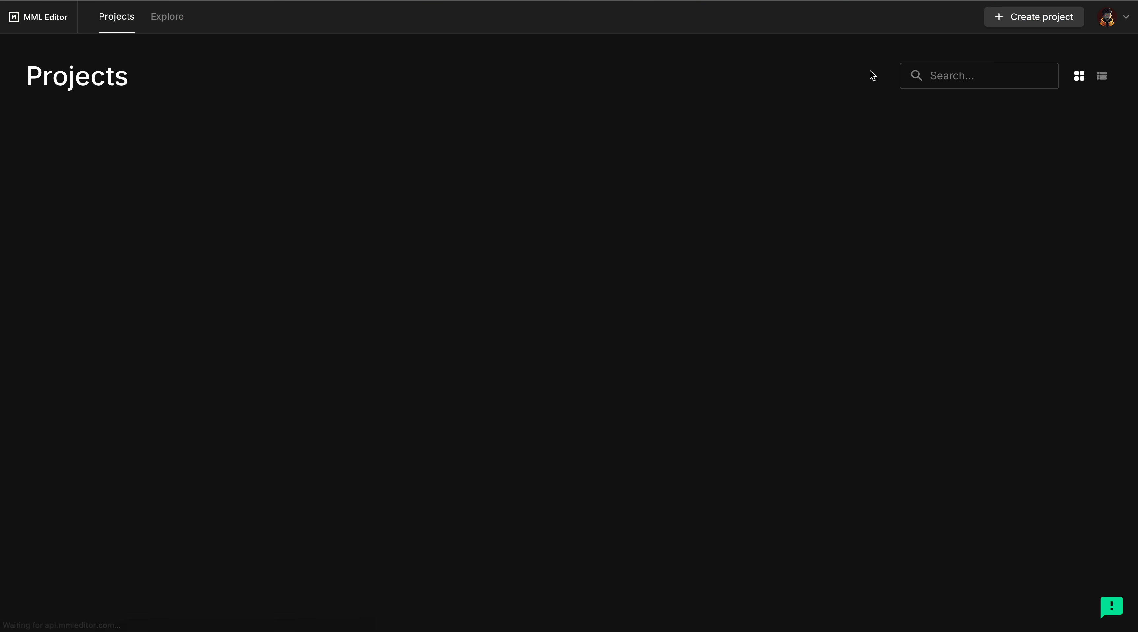
pyautogui.click(1040, 19)
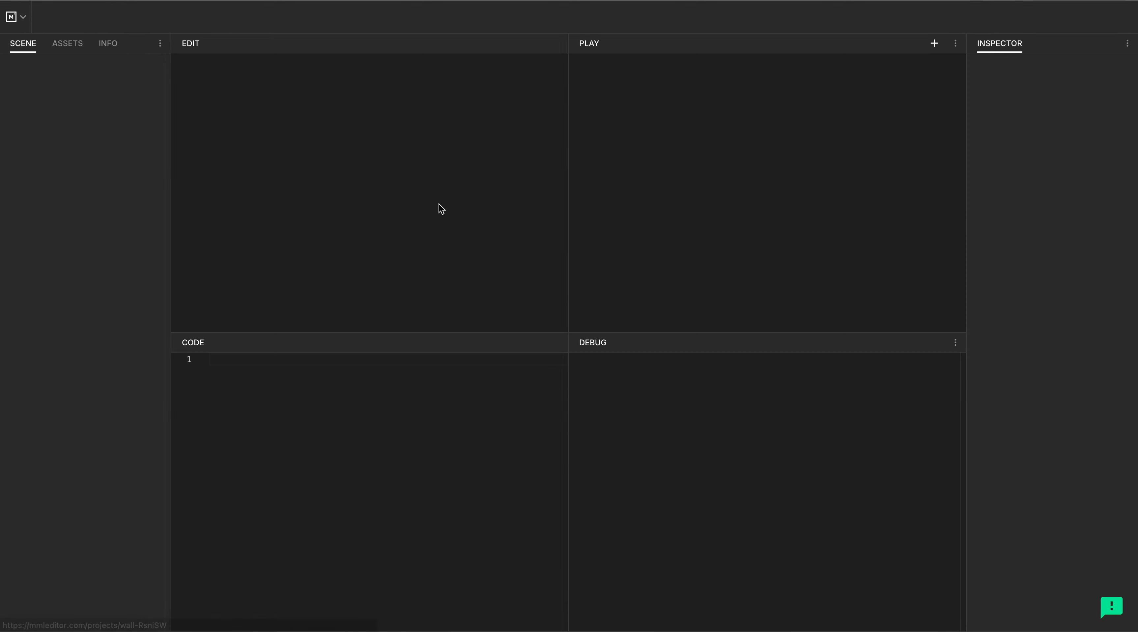
# Upload DOOR (animation).glb from the New Build folder as a project asset and place the model in the scene
pyautogui.click(68, 47)
pyautogui.click(132, 75)
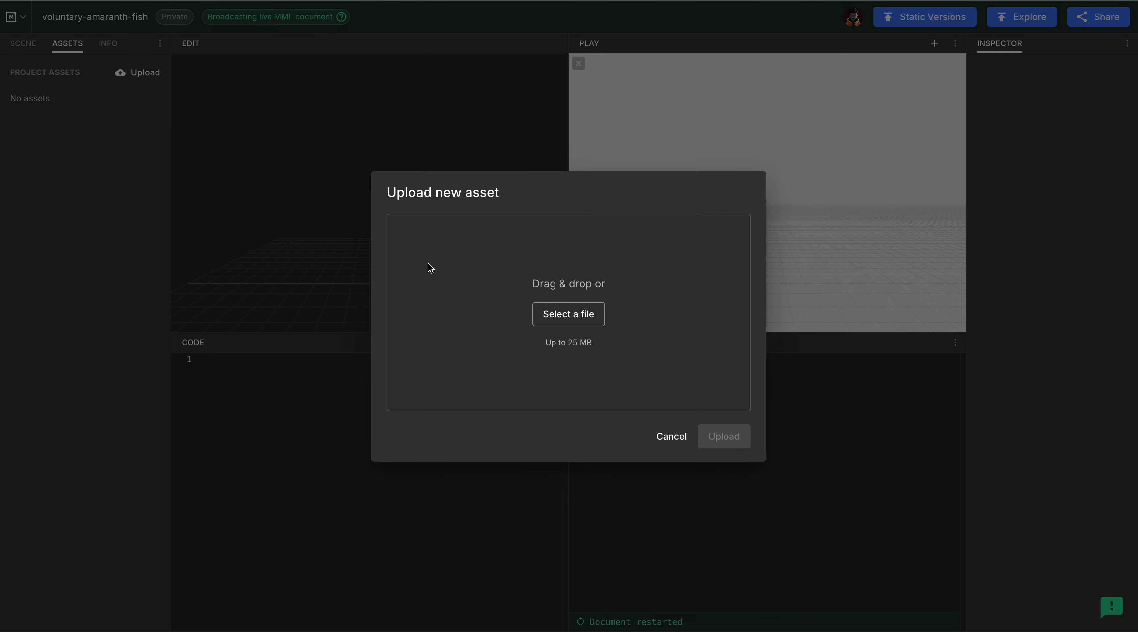
pyautogui.click(583, 315)
pyautogui.click(248, 104)
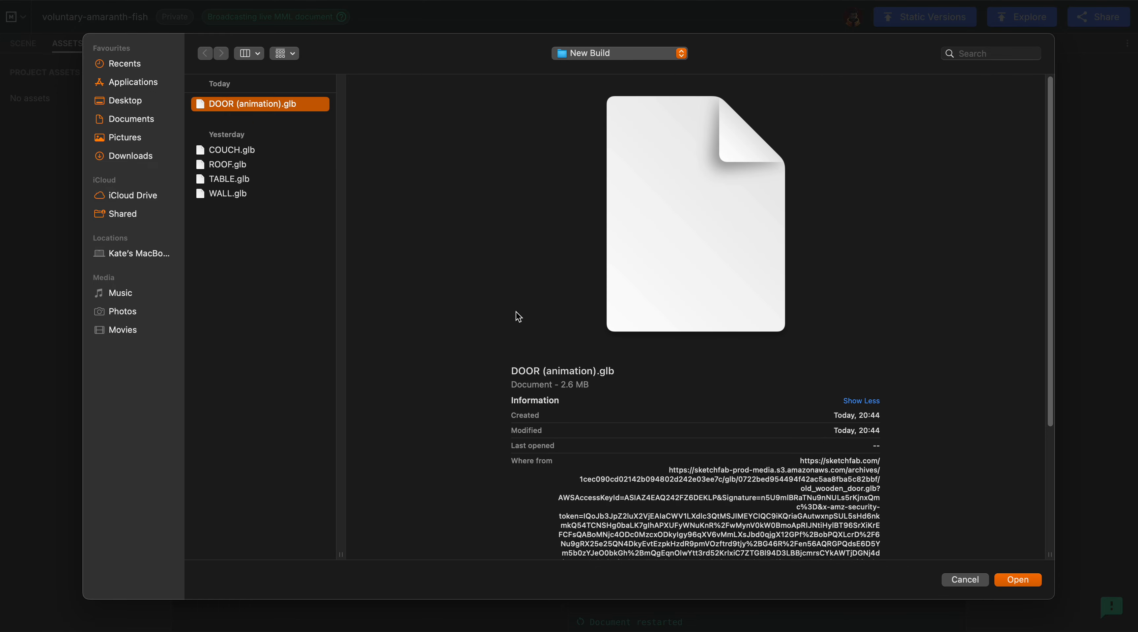
pyautogui.click(1018, 580)
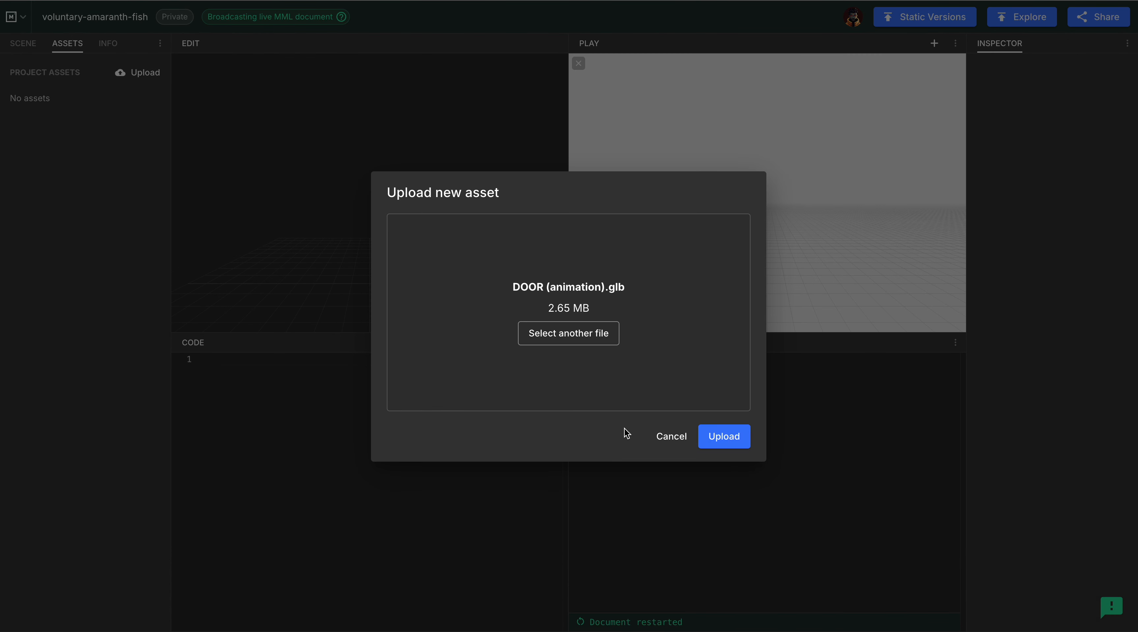
pyautogui.click(725, 443)
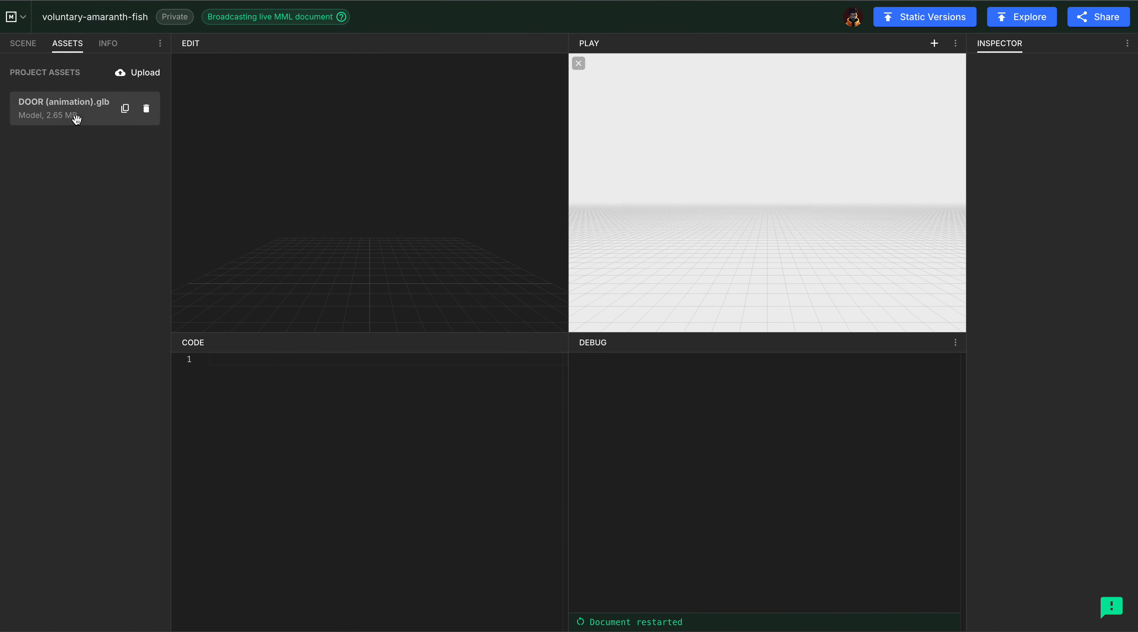
pyautogui.moveTo(76, 119); pyautogui.dragTo(386, 181)
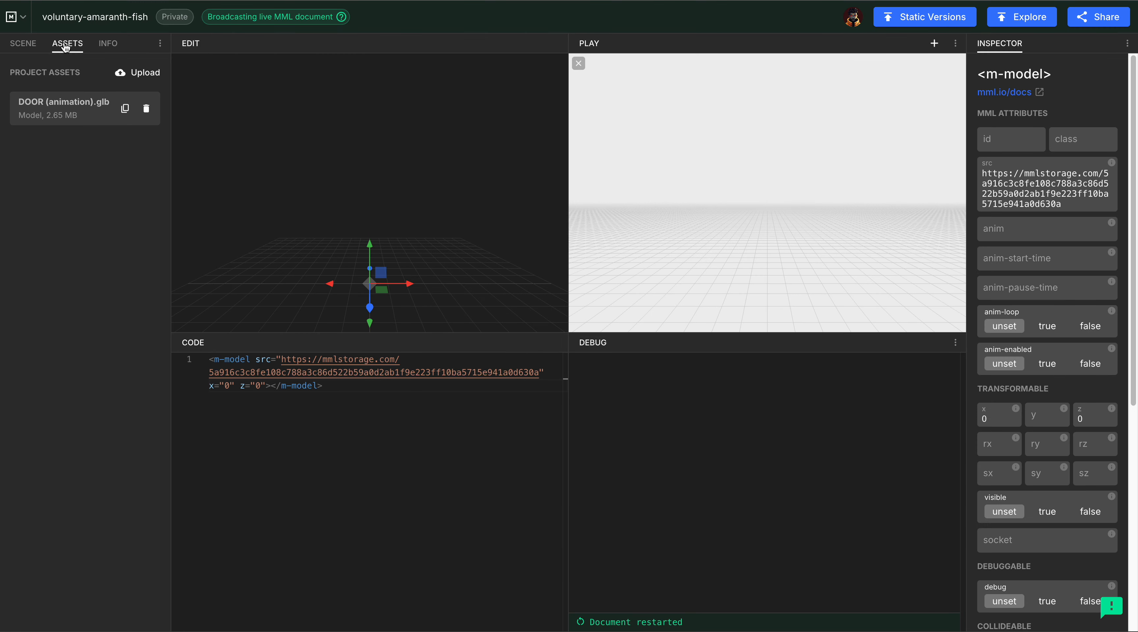
# Rename the new project as DOOR
pyautogui.click(108, 42)
pyautogui.click(155, 74)
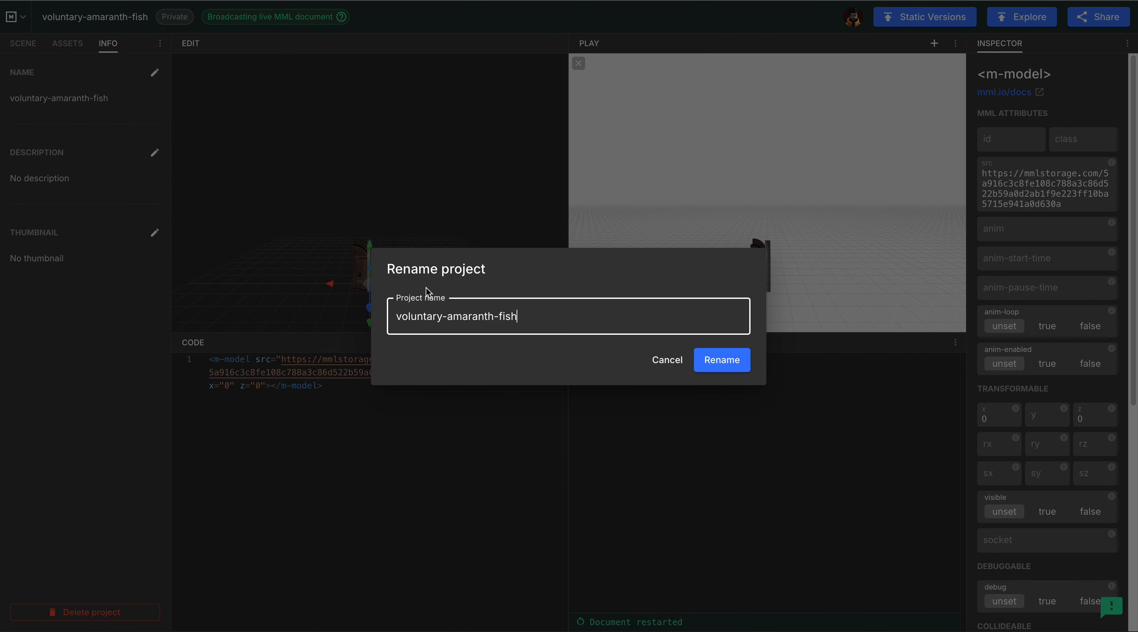
pyautogui.moveTo(549, 318); pyautogui.dragTo(404, 311)
pyautogui.write('DOOR')
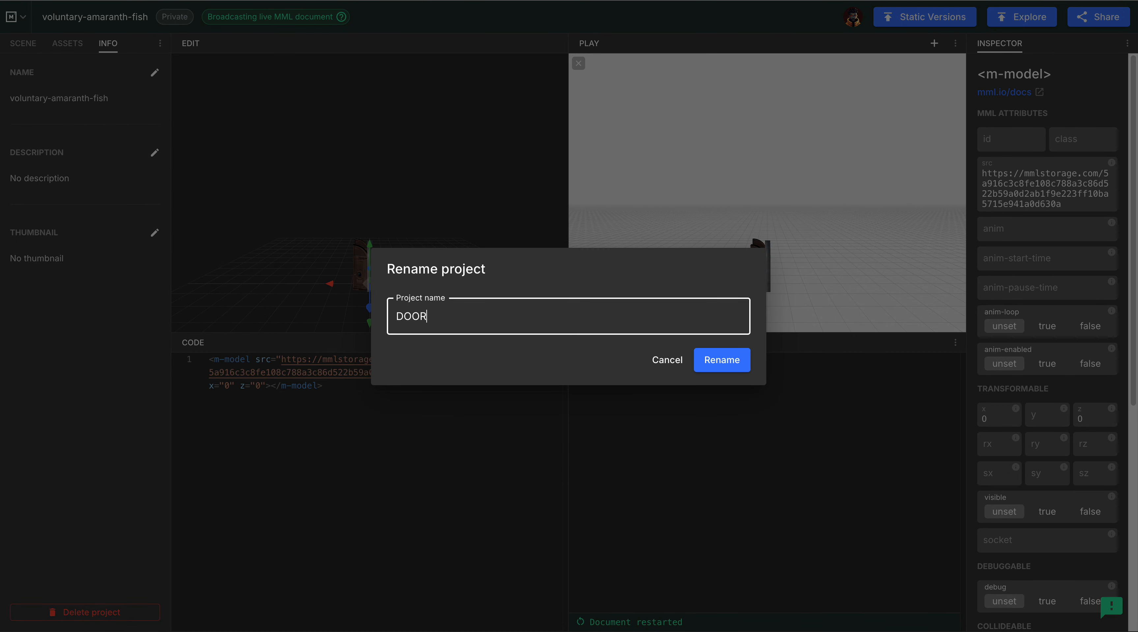
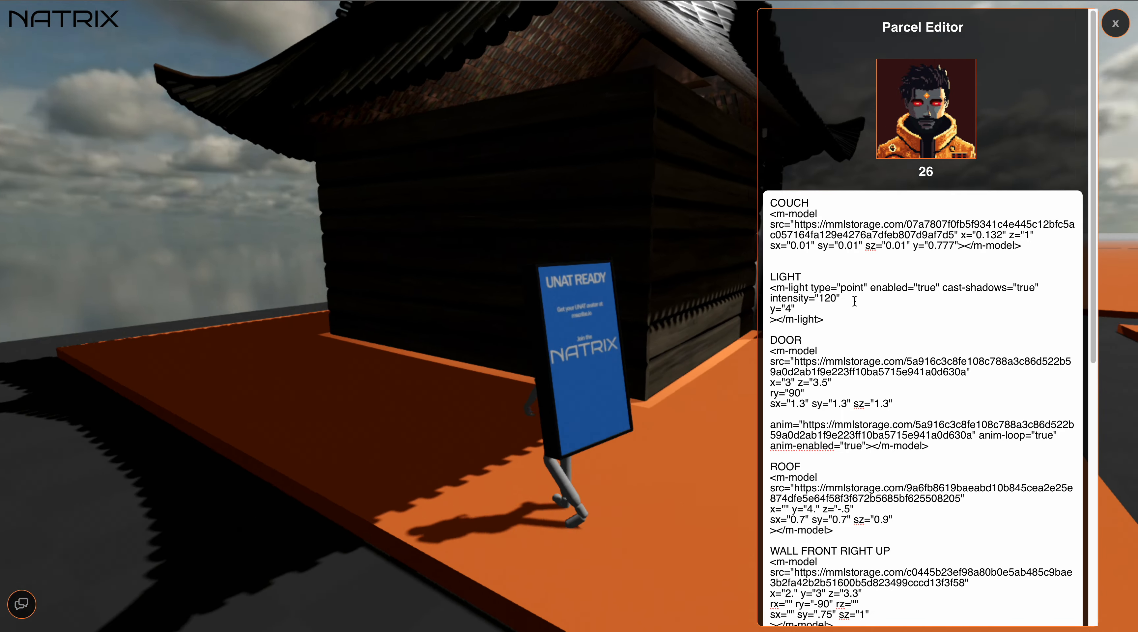
# In the Natrix parcel, walk around the house to its animated front door and go inside to the couch
pyautogui.press('d')
pyautogui.press('w')
pyautogui.press('d')
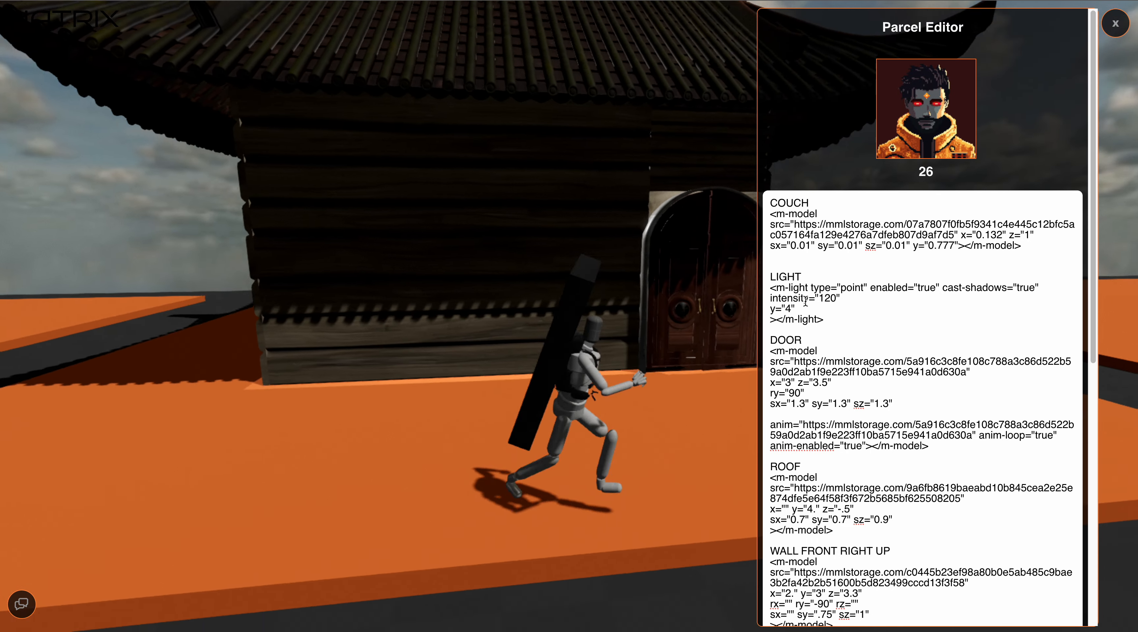
pyautogui.press('w')
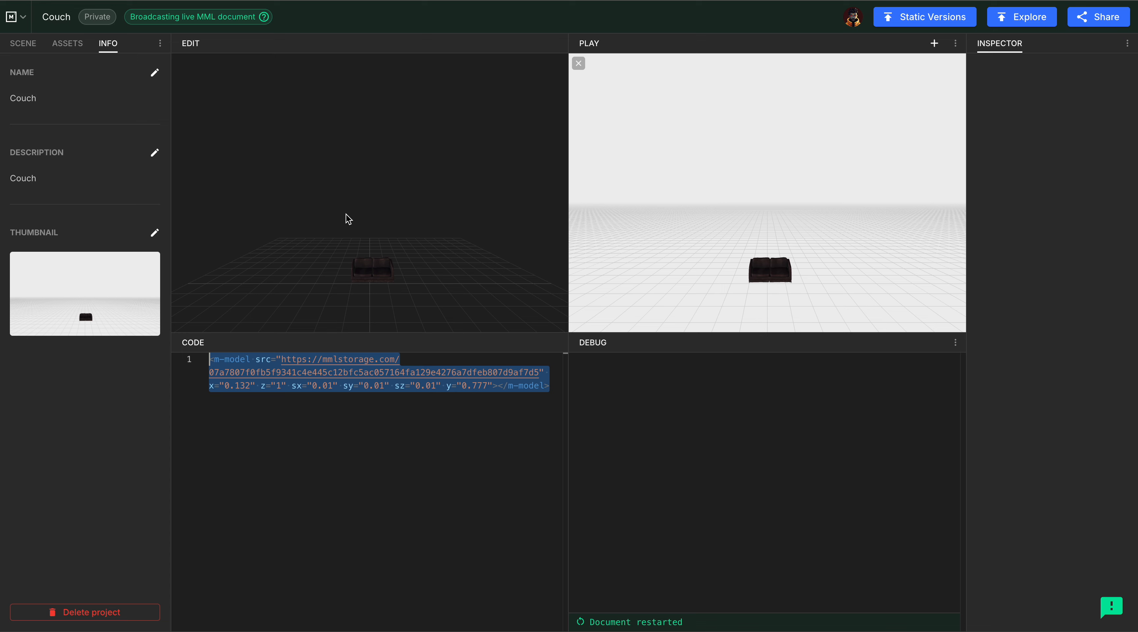
pyautogui.moveTo(424, 258)
pyautogui.mouseDown()
pyautogui.moveTo(368, 256)
pyautogui.moveTo(434, 244)
pyautogui.mouseUp()
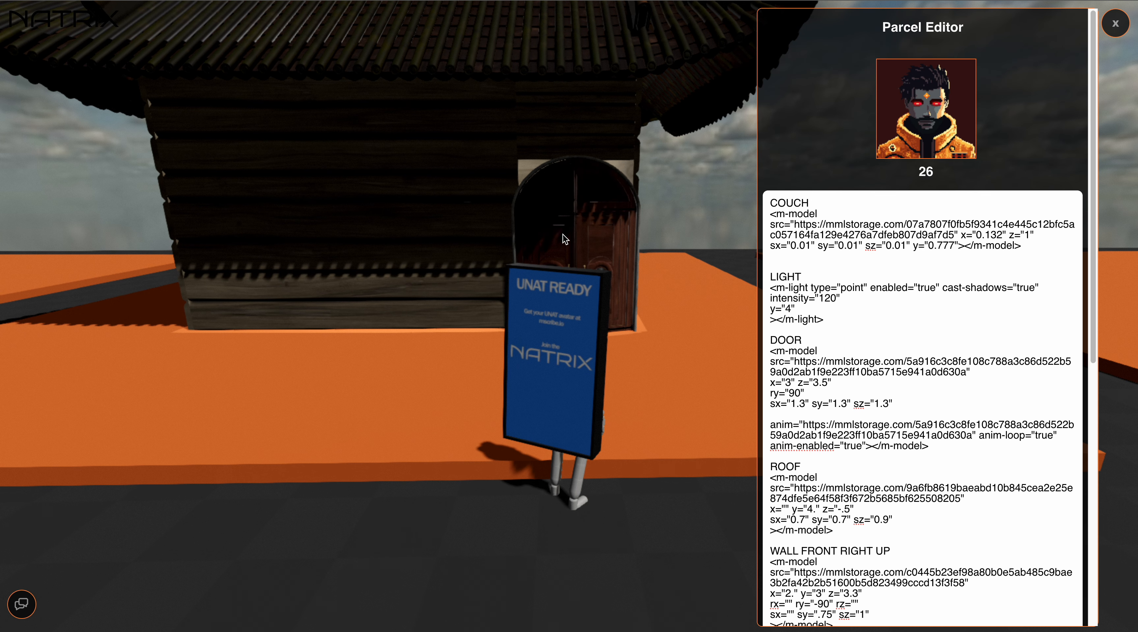
pyautogui.press('w')
pyautogui.moveTo(554, 230); pyautogui.dragTo(625, 242)
pyautogui.press('w')
pyautogui.press('s')
pyautogui.press('w')
pyautogui.press('w')
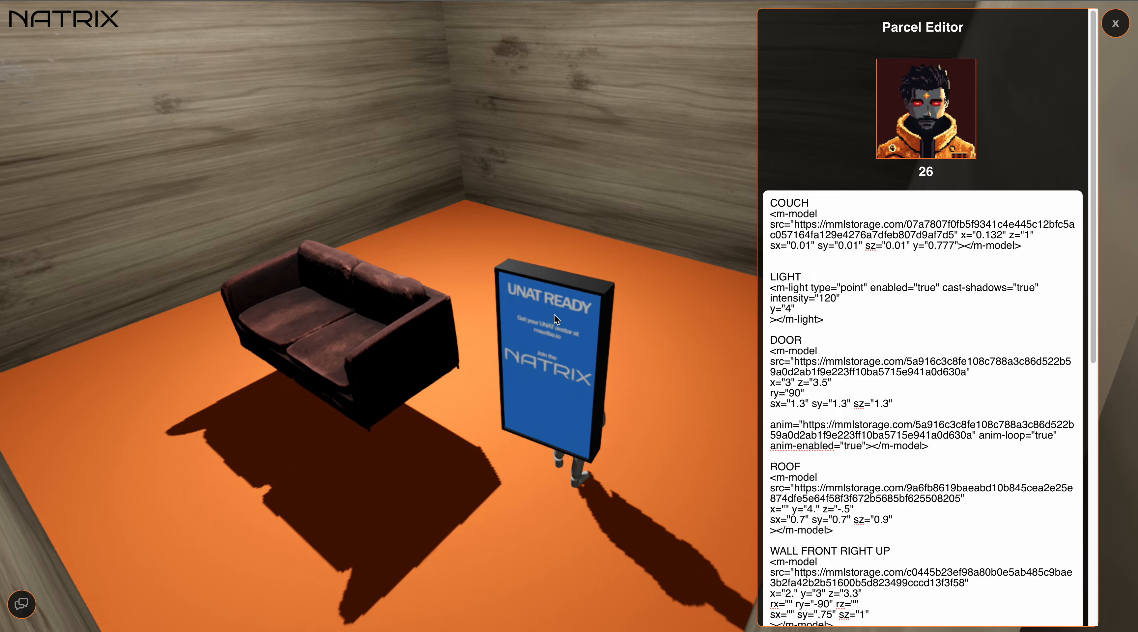
# Walk around the couch inside the house and inspect its height above the floor, close up and from a low angle
pyautogui.moveTo(554, 314); pyautogui.dragTo(544, 221)
pyautogui.press('w')
pyautogui.scroll(10, 569, 254)
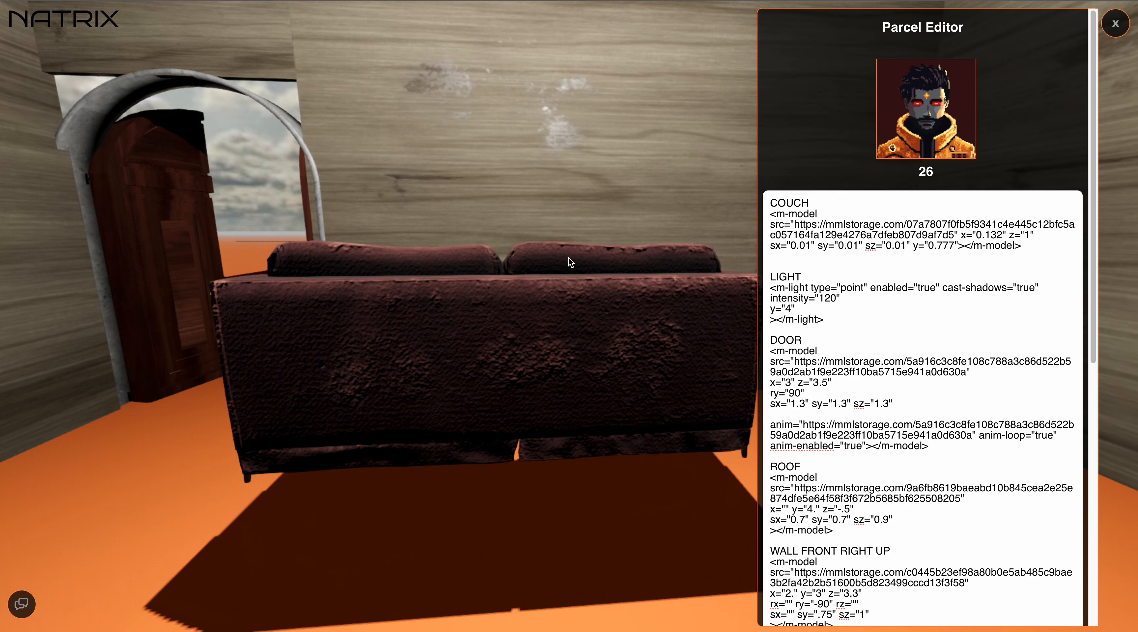
pyautogui.press('a')
pyautogui.press('d')
pyautogui.scroll(-10, 577, 244)
pyautogui.press('s')
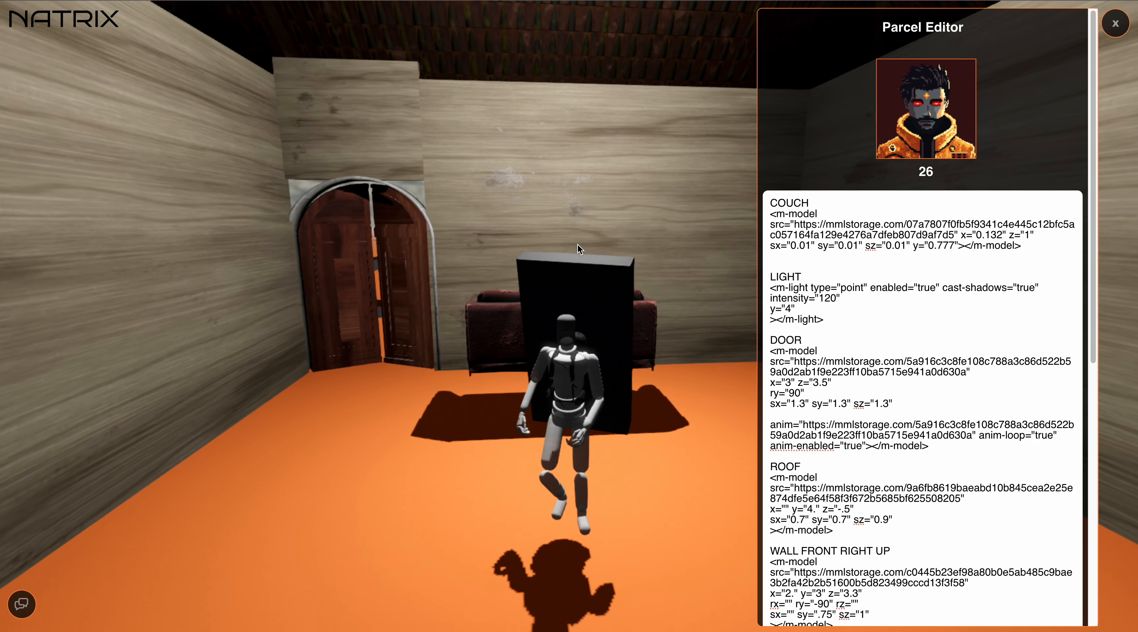
pyautogui.press('d')
pyautogui.press('w')
pyautogui.moveTo(579, 245); pyautogui.dragTo(477, 474)
pyautogui.press('a')
pyautogui.press('s')
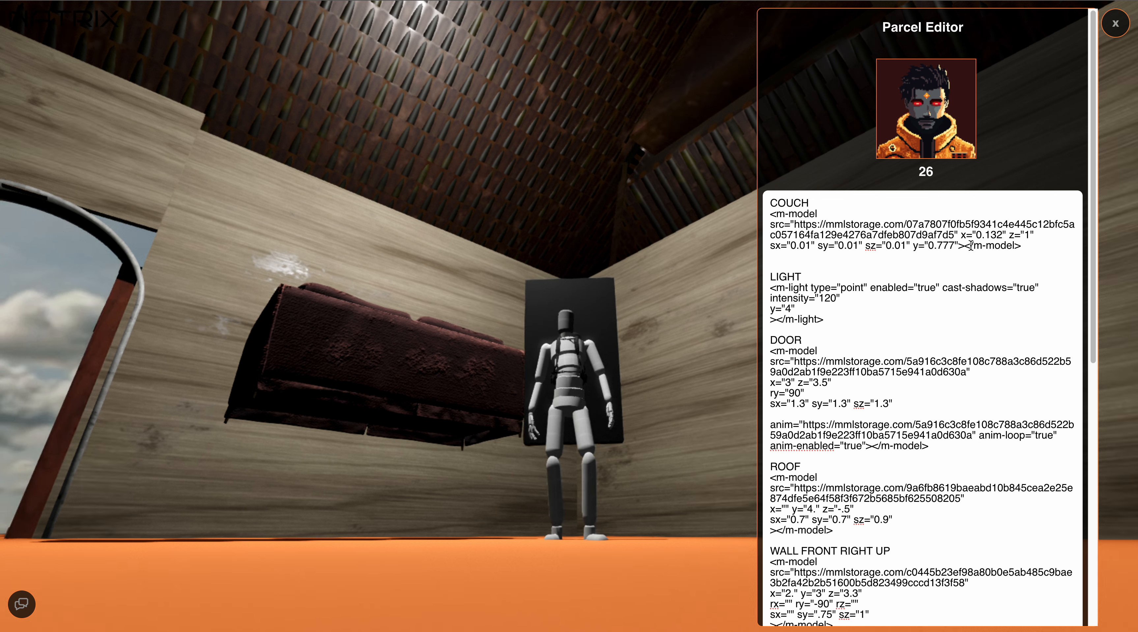
# Lower the couch onto the floor by setting the y value of its COUCH entry to 0
pyautogui.click(955, 246)
pyautogui.press('BackSpace')
pyautogui.press('BackSpace')
pyautogui.press('BackSpace')
pyautogui.press('BackSpace')
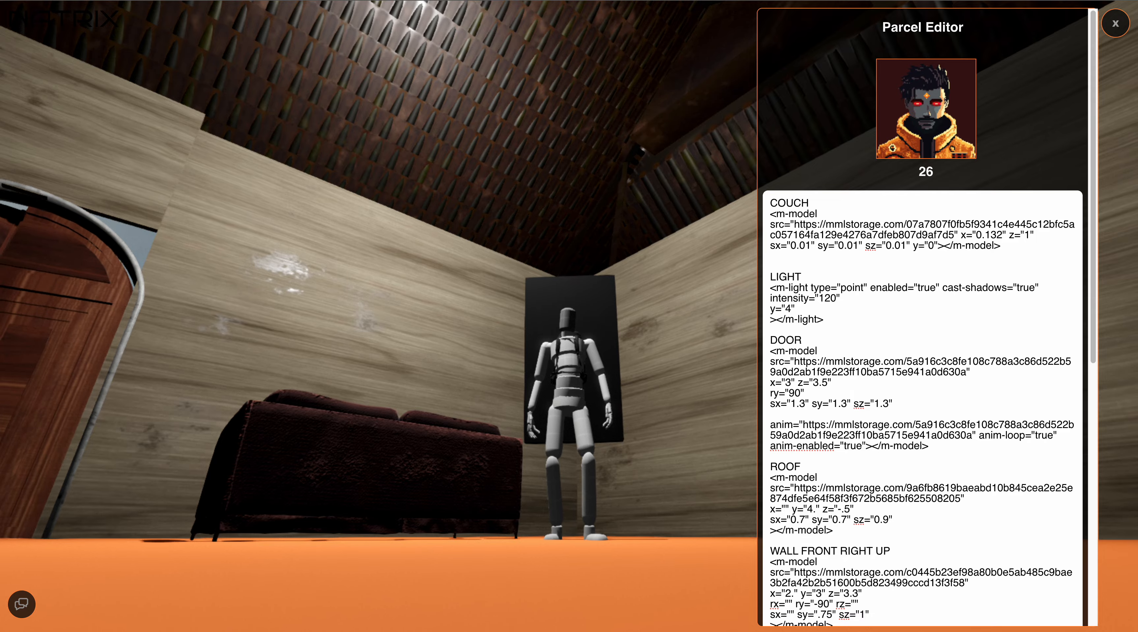
# Move the couch along the room by trying z values of -2, -4 and -3 in the COUCH entry, settling on -4
pyautogui.moveTo(655, 350); pyautogui.dragTo(889, 381)
pyautogui.press('w')
pyautogui.press('a')
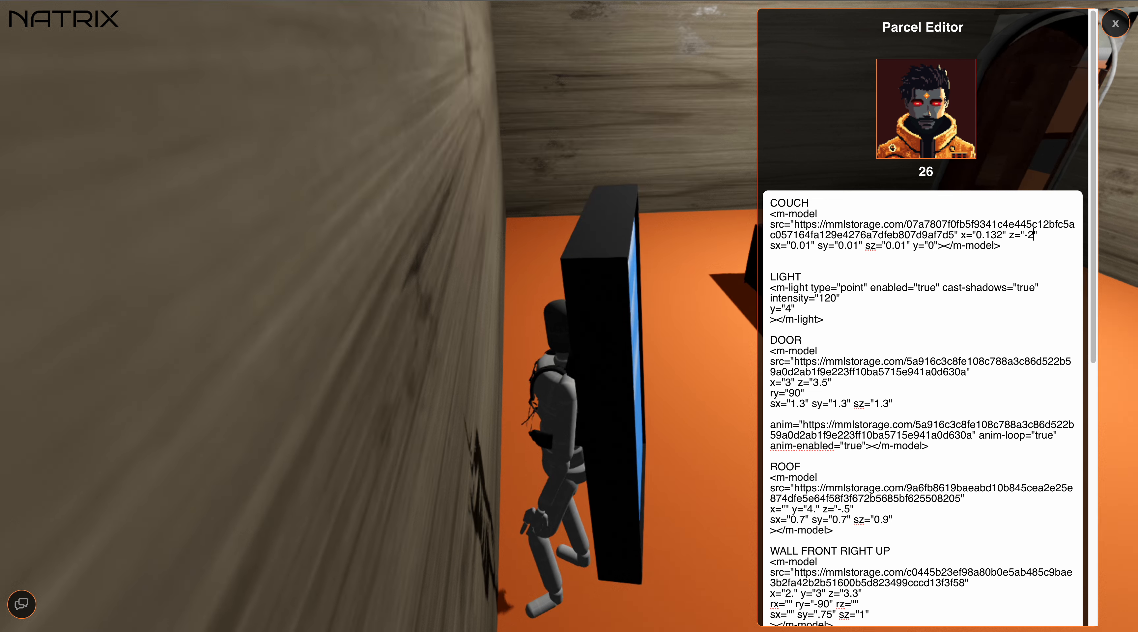
pyautogui.write('2')
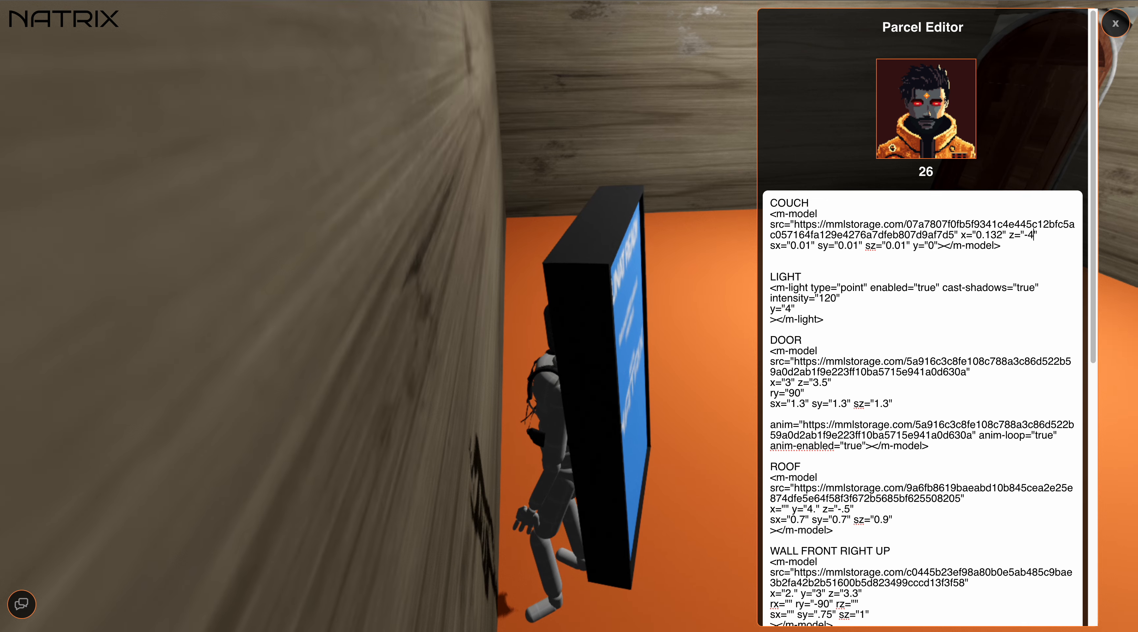
pyautogui.press('BackSpace')
pyautogui.write('3')
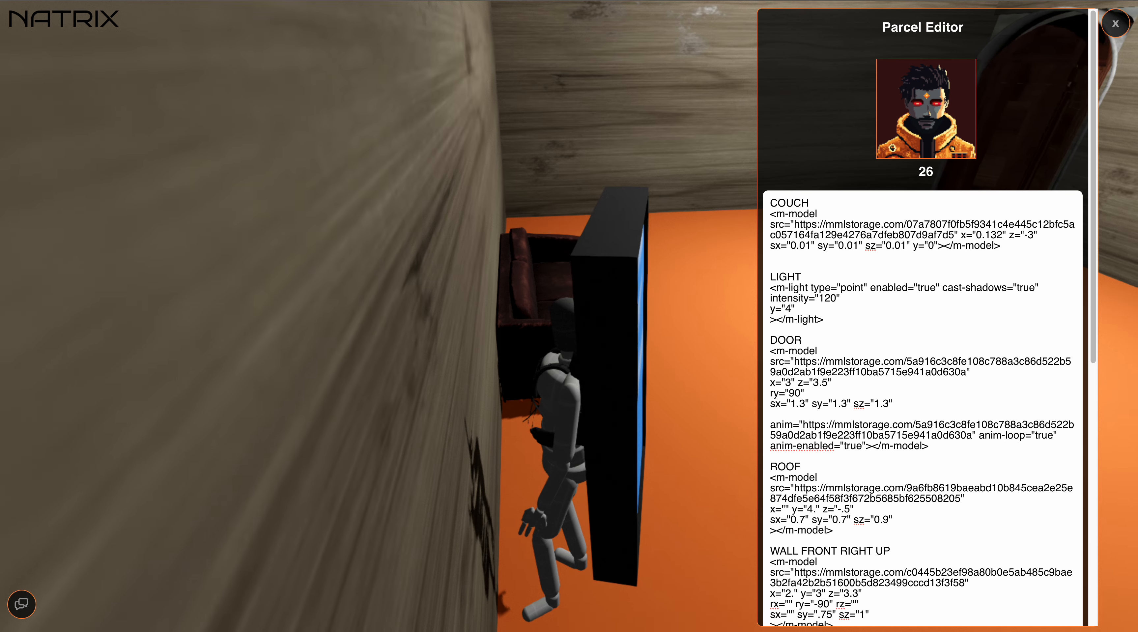
pyautogui.press('BackSpace')
pyautogui.write('4')
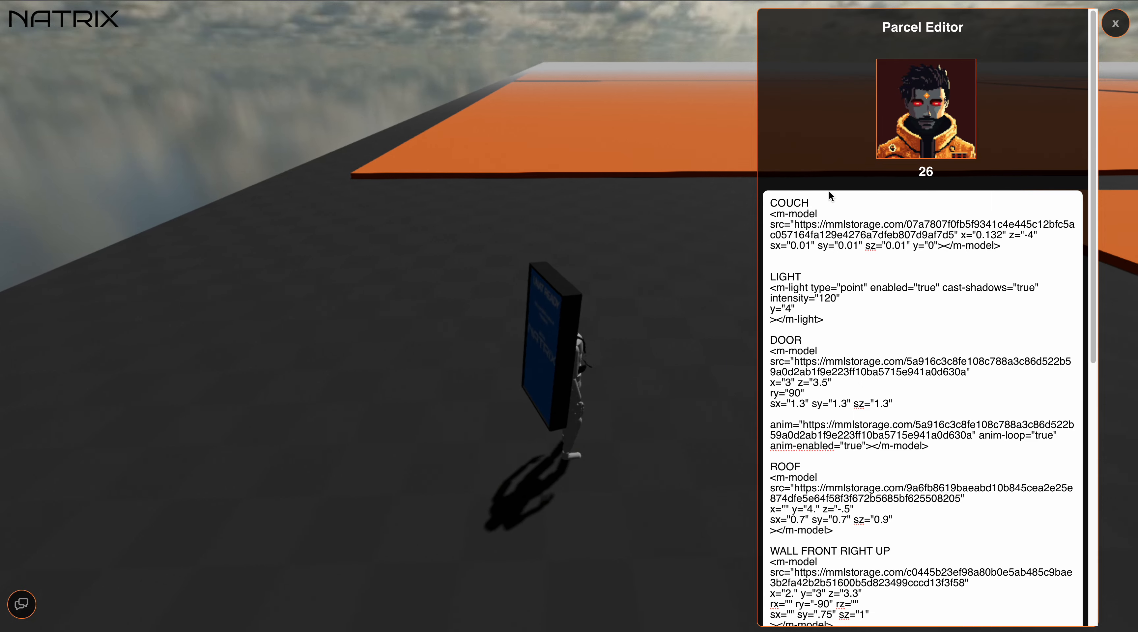
# Enlarge the couch by setting sx, sy and sz in its COUCH entry to 0.02
pyautogui.write('H')
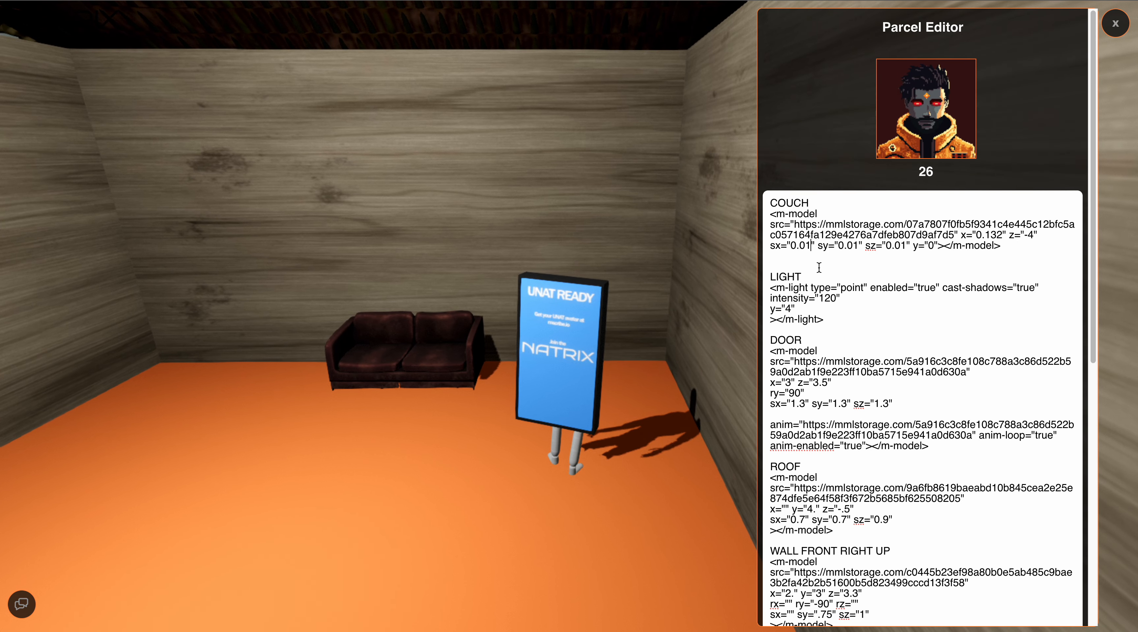
pyautogui.press('BackSpace')
pyautogui.write('2')
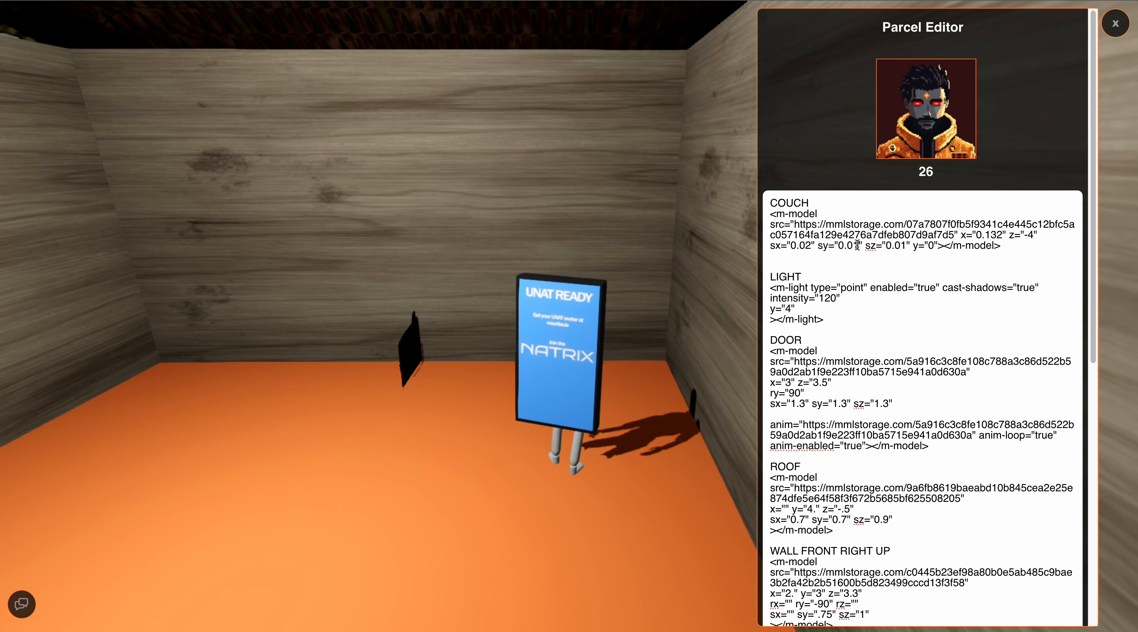
pyautogui.click(858, 245)
pyautogui.press('BackSpace')
pyautogui.write('2')
pyautogui.press('Right')
pyautogui.press('Right')
pyautogui.press('Right')
pyautogui.press('Right')
pyautogui.press('Right')
pyautogui.press('Right')
pyautogui.press('Right')
pyautogui.press('Right')
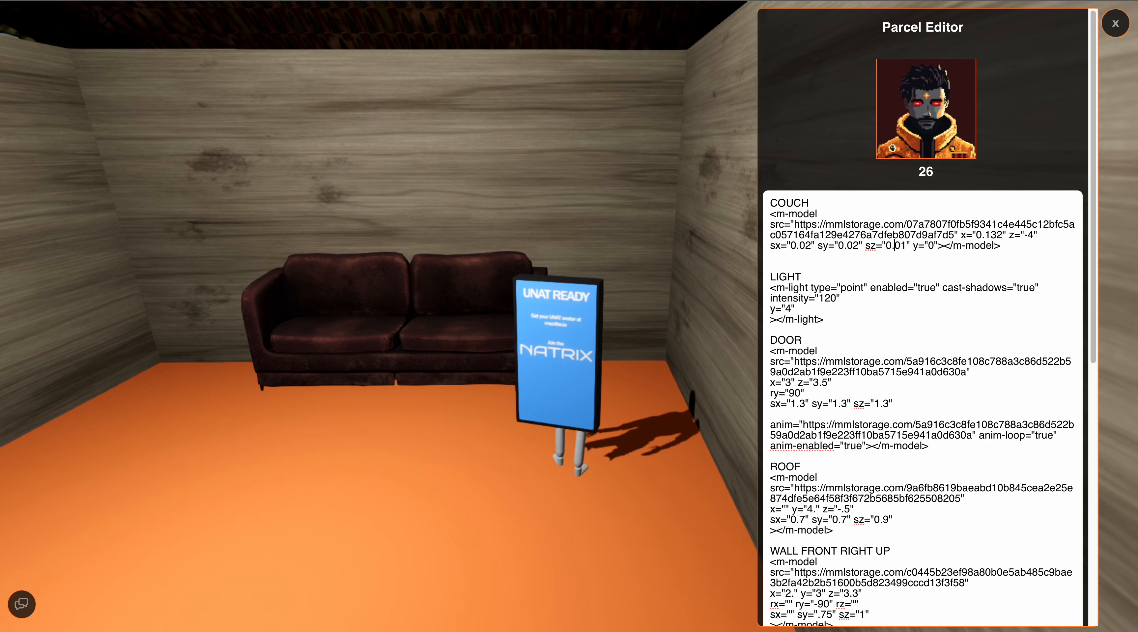
pyautogui.press('Delete')
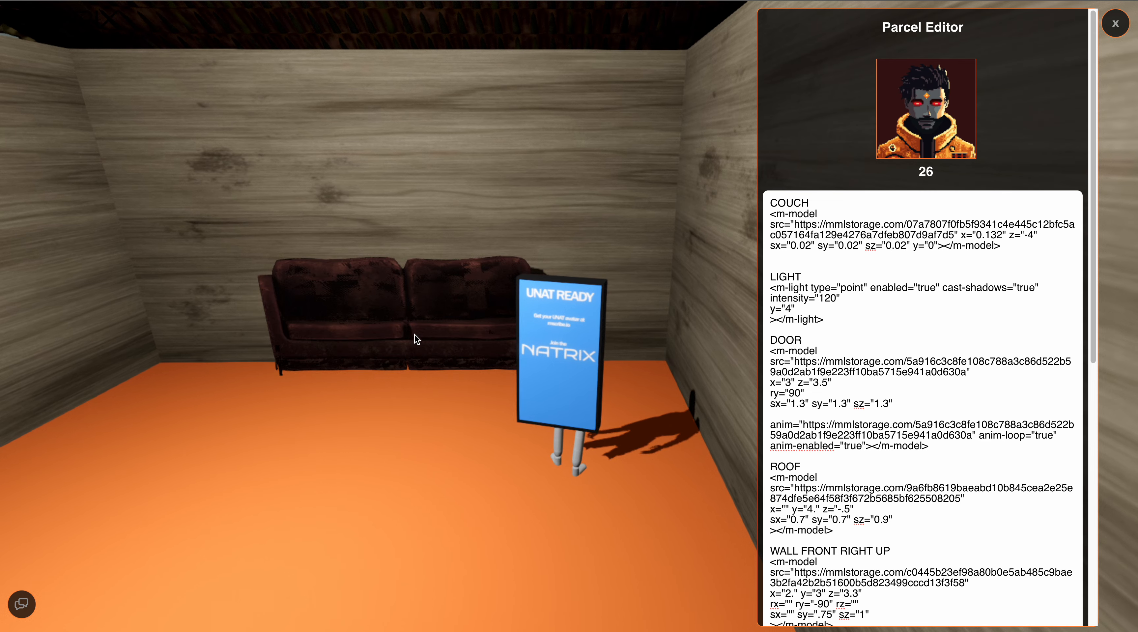
pyautogui.write('2w')
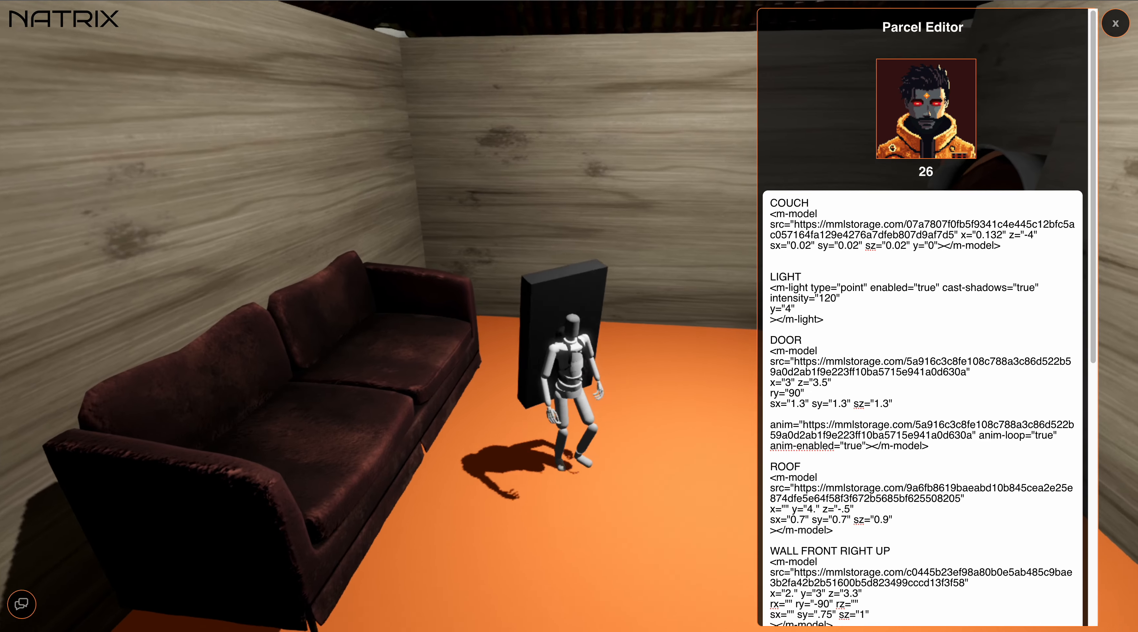
# Position the enlarged couch against the wall by trying z values of -3 and -3.45 in its COUCH entry, settling on -3.5
pyautogui.write('a')
pyautogui.click(1033, 235)
pyautogui.press('BackSpace')
pyautogui.write('3')
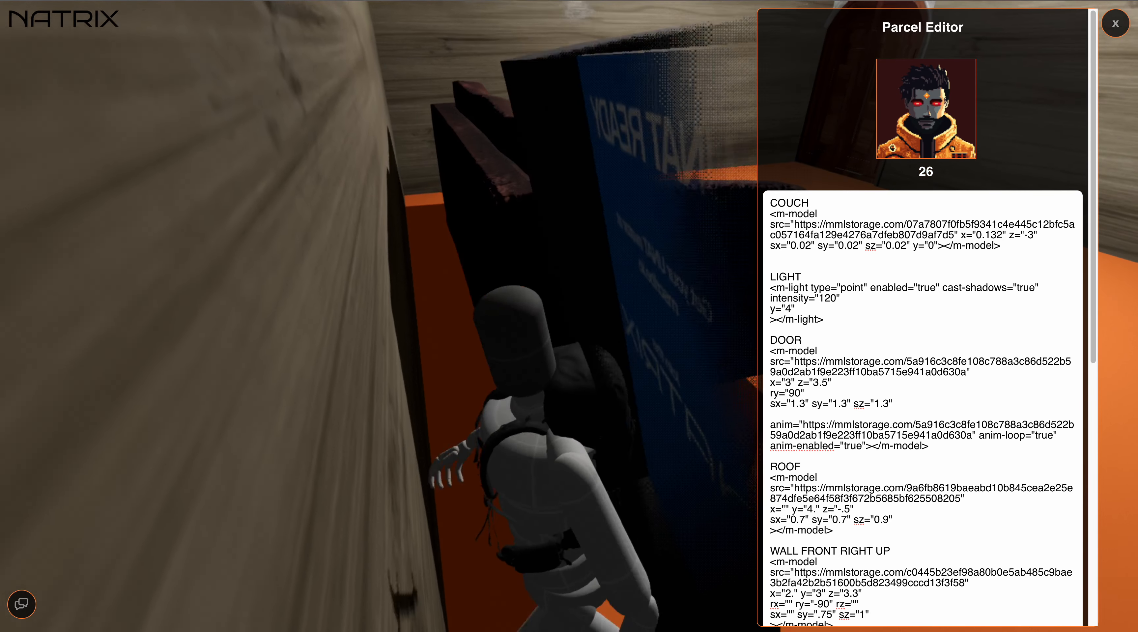
pyautogui.click(1032, 236)
pyautogui.write('.45')
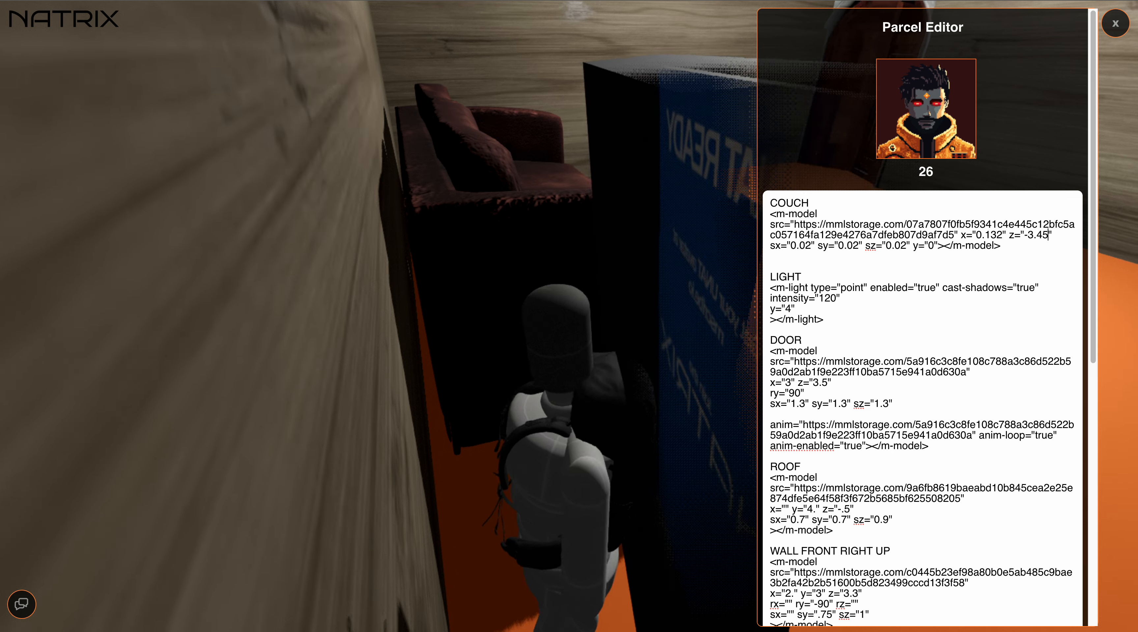
pyautogui.press('BackSpace')
pyautogui.press('BackSpace')
pyautogui.write('5')
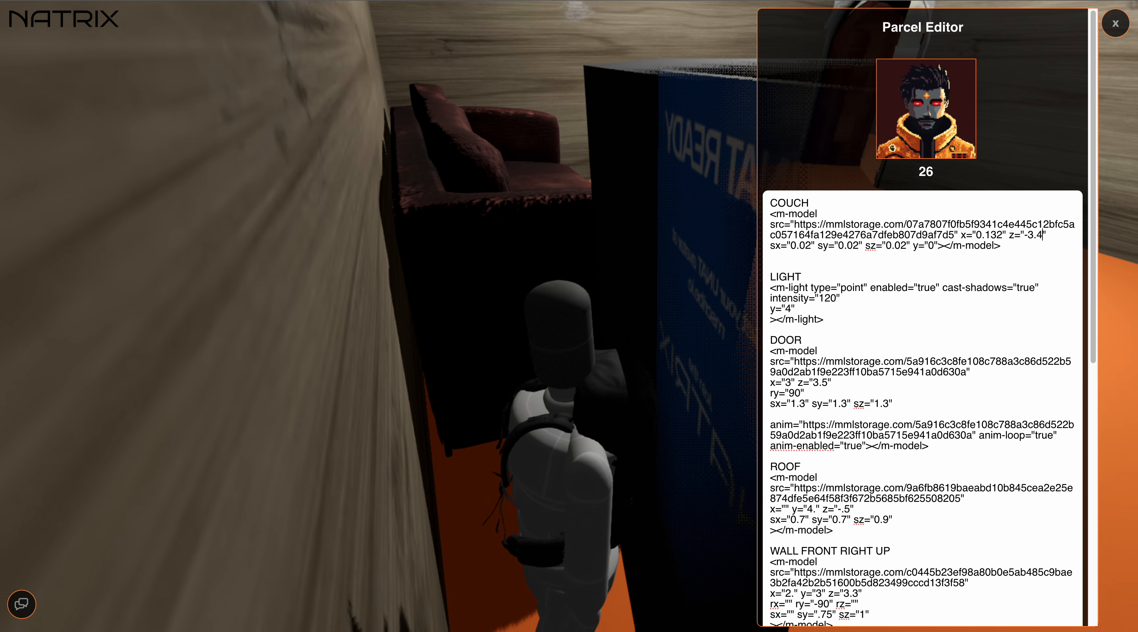
# Walk out of the house and view its front and the couch through the open door
pyautogui.write('w')
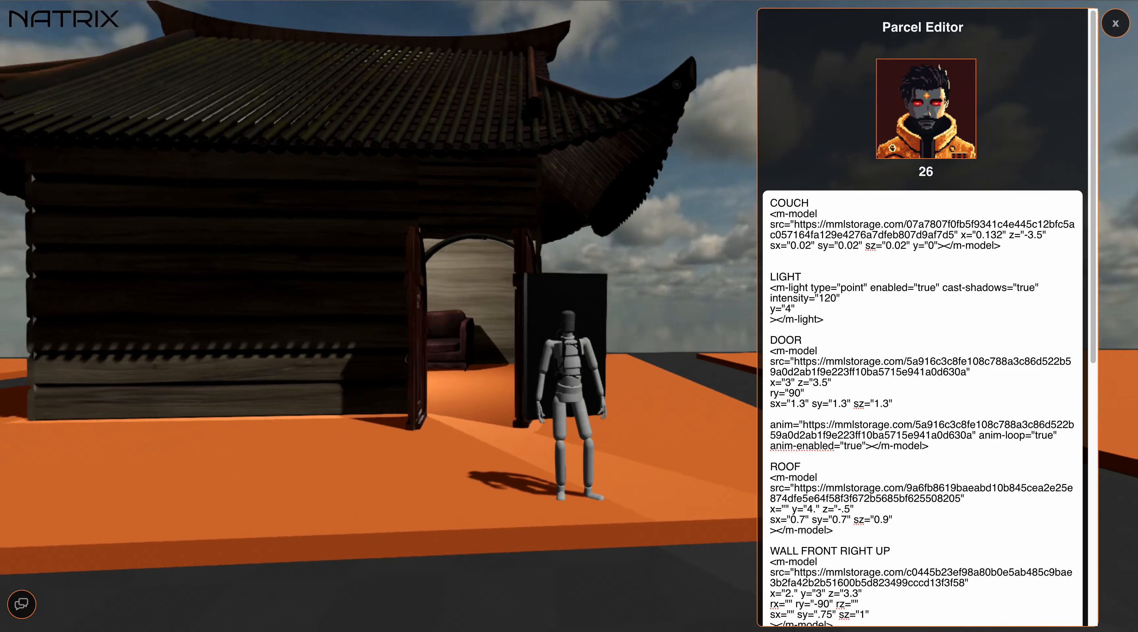
pyautogui.write('wswd')
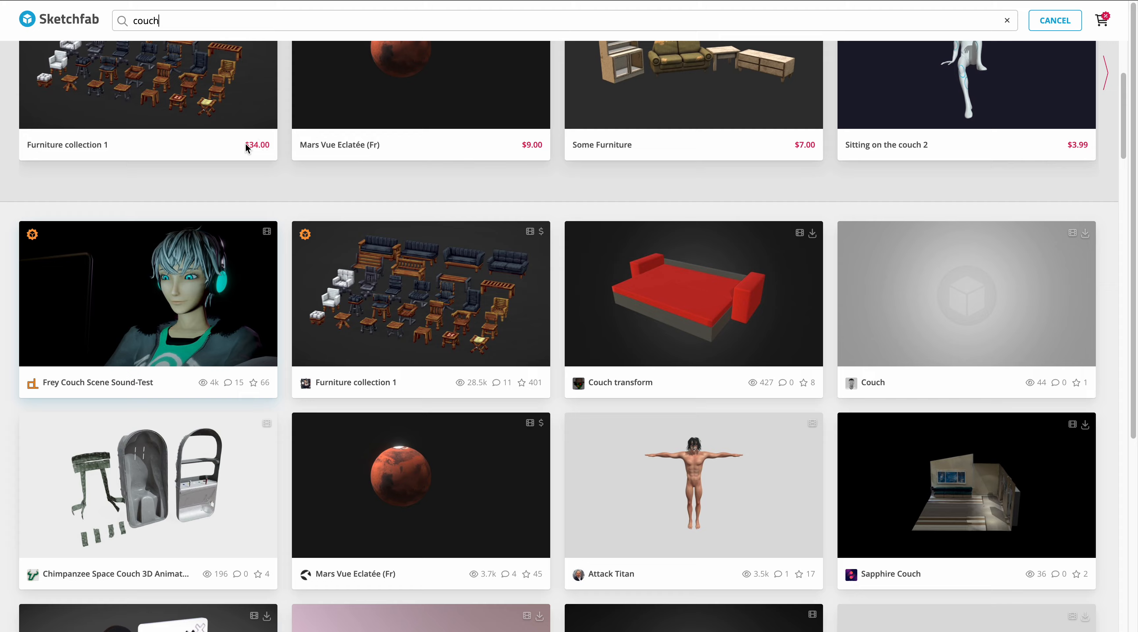
# On Sketchfab, remove the Animated filter from the couch search and browse the models, viewing the PHP-0Z model briefly
pyautogui.scroll(5, 246, 143)
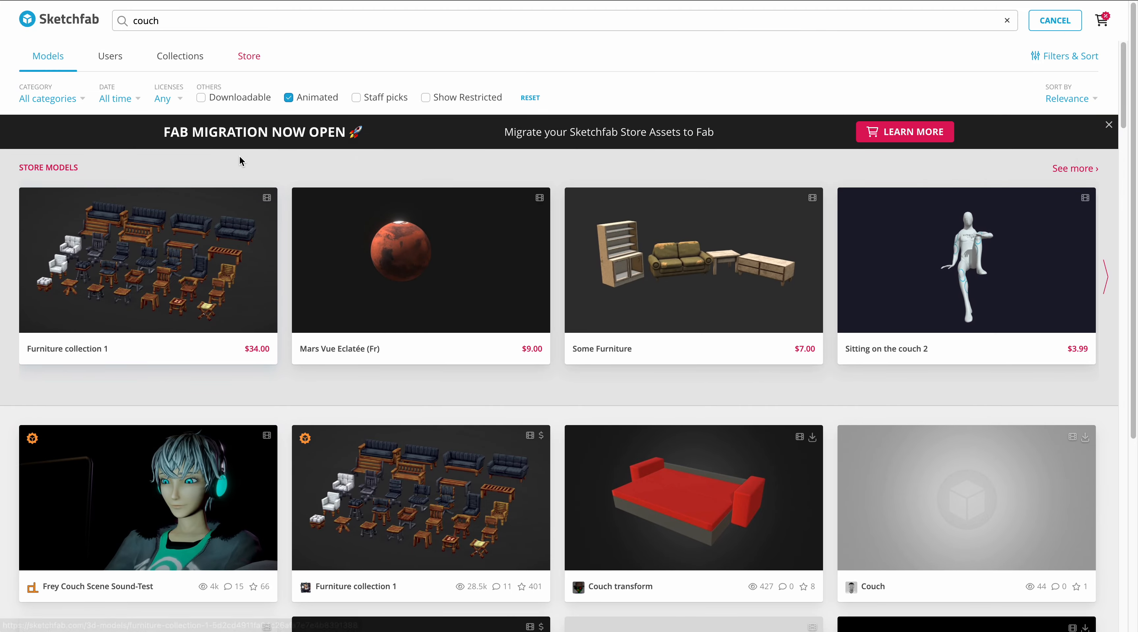
pyautogui.click(289, 98)
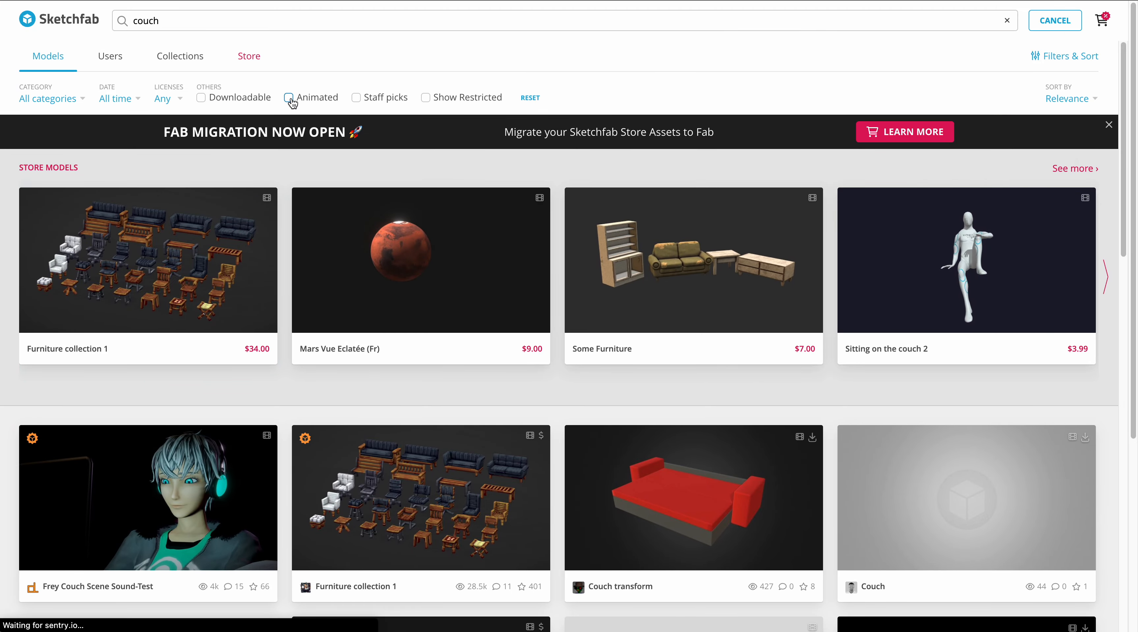
pyautogui.scroll(-1, 568, 357)
pyautogui.scroll(-15, 567, 357)
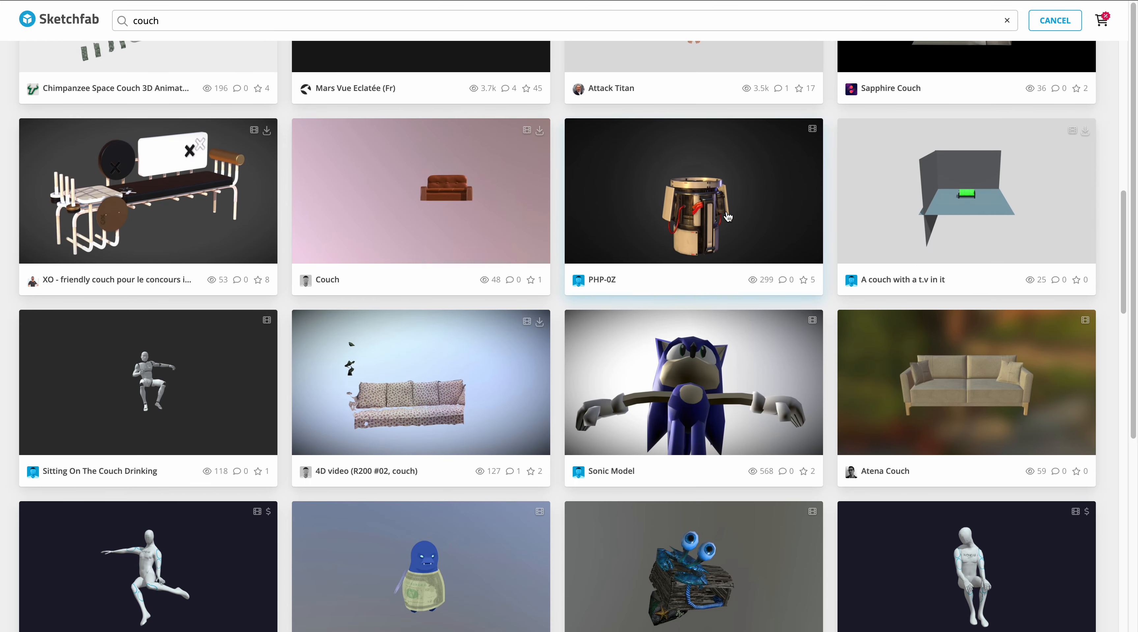
pyautogui.click(728, 217)
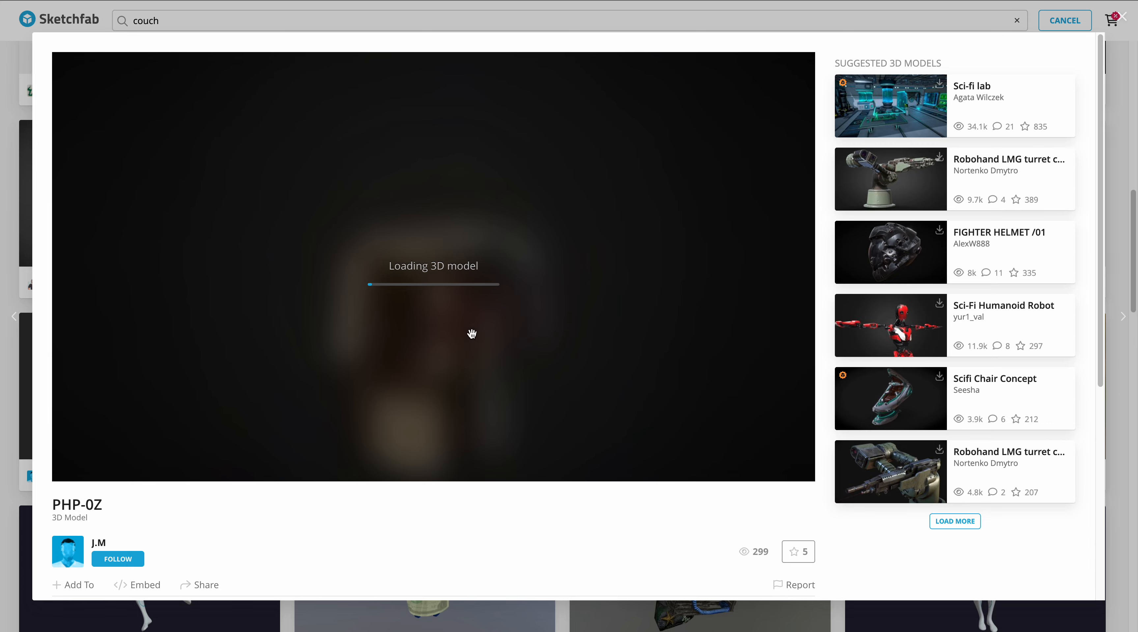
pyautogui.click(1124, 19)
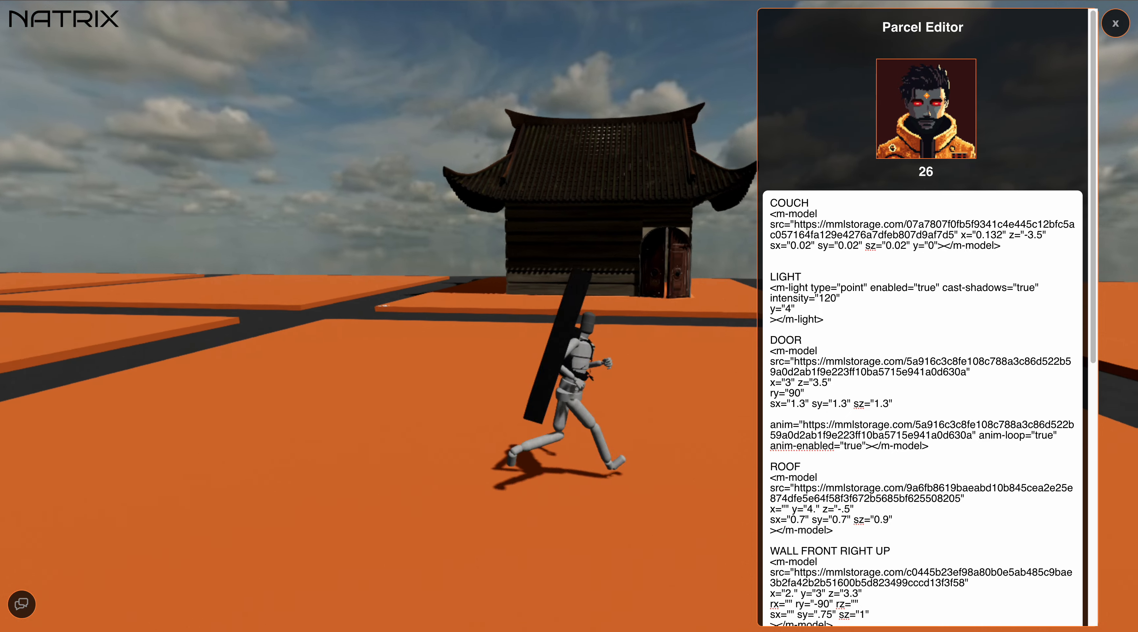
# Back in the Natrix world, run across the neighbouring parcels and view the finished house and its animated door from outside
pyautogui.press('d')
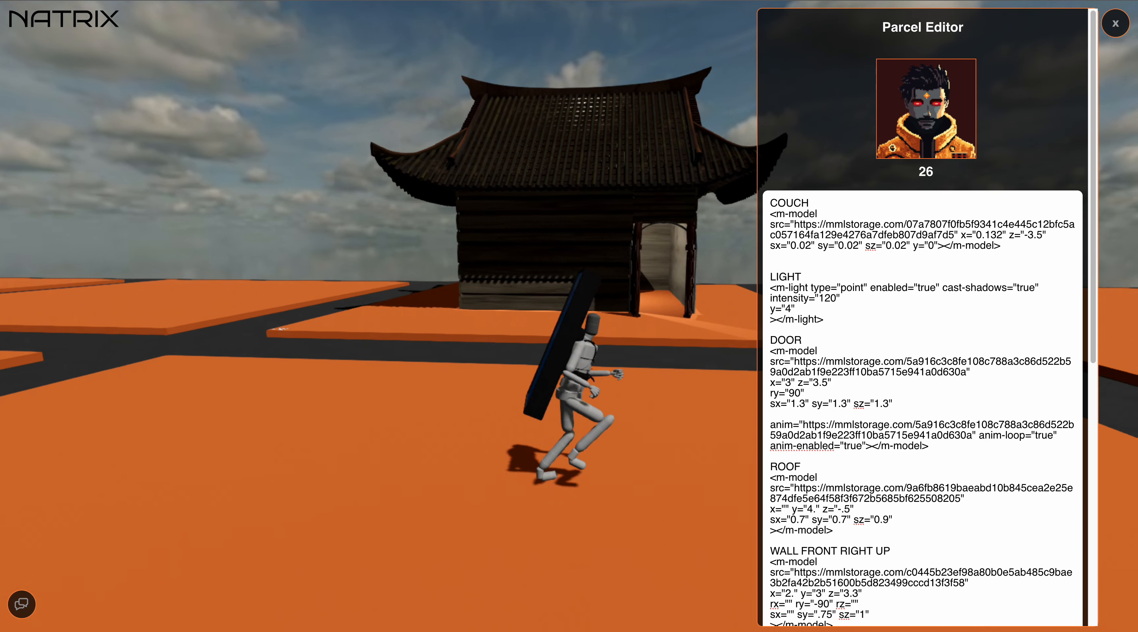
pyautogui.press('w')
pyautogui.moveTo(682, 287); pyautogui.dragTo(667, 285)
pyautogui.press('d')
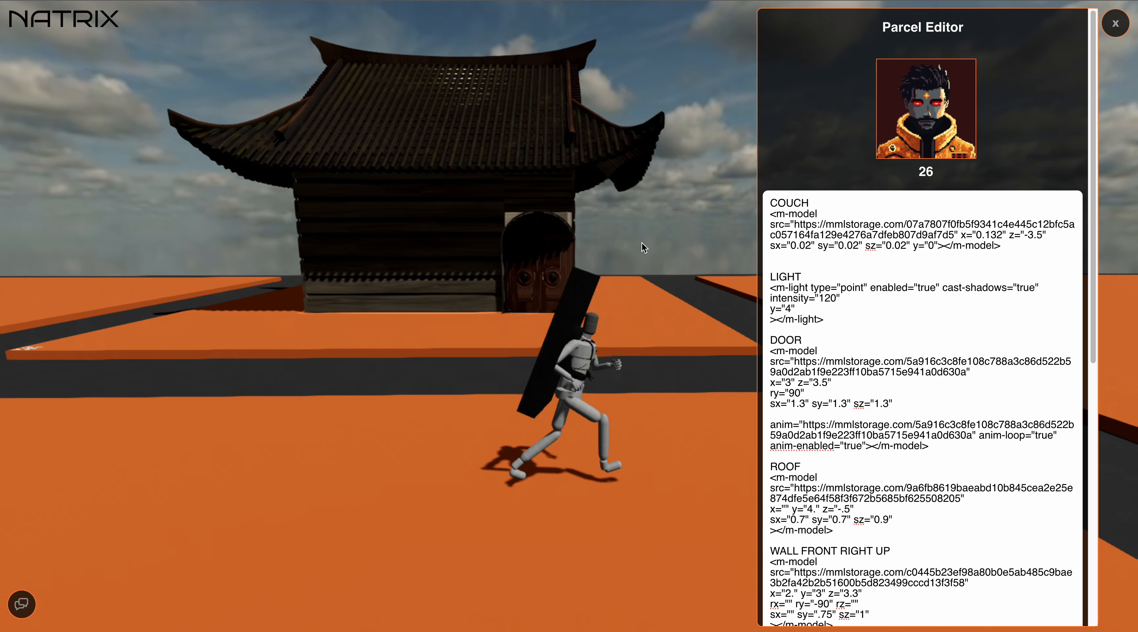